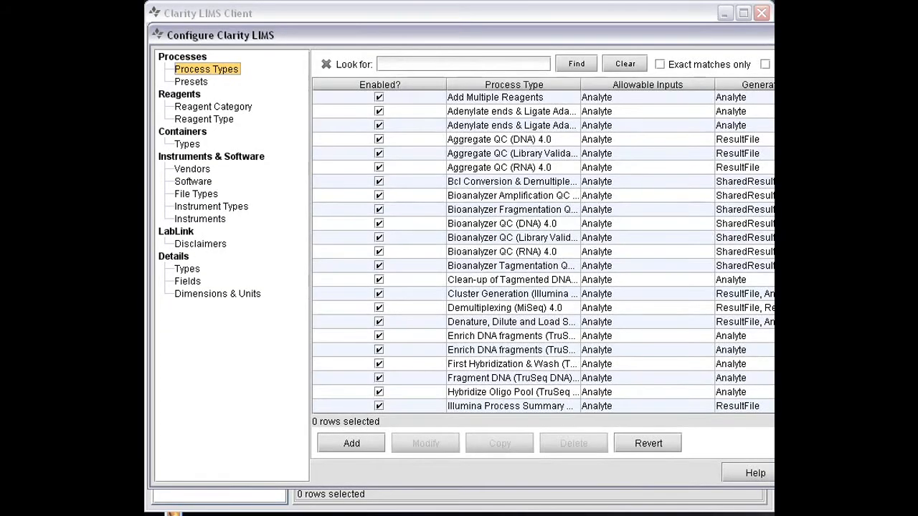
# Step: Add a new process type named API Demo Process
pyautogui.moveTo(869, 296); pyautogui.dragTo(768, 295)
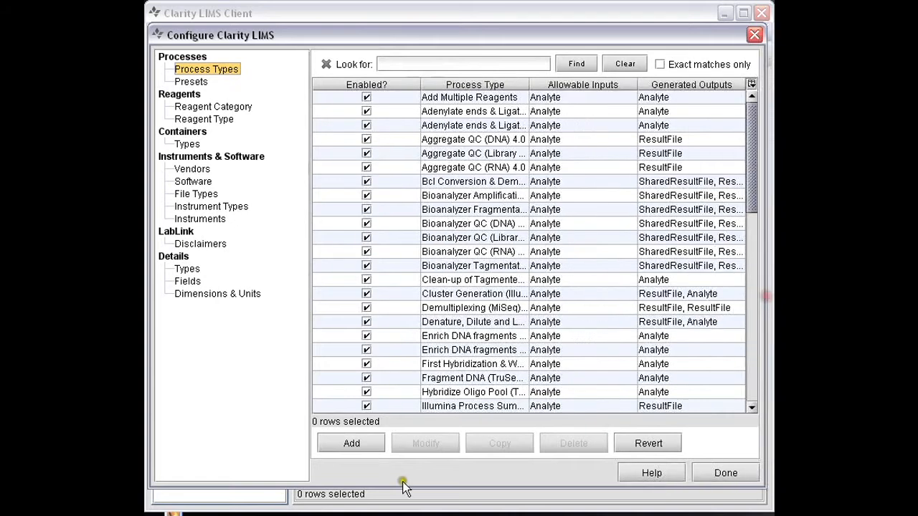
pyautogui.click(358, 447)
pyautogui.click(356, 445)
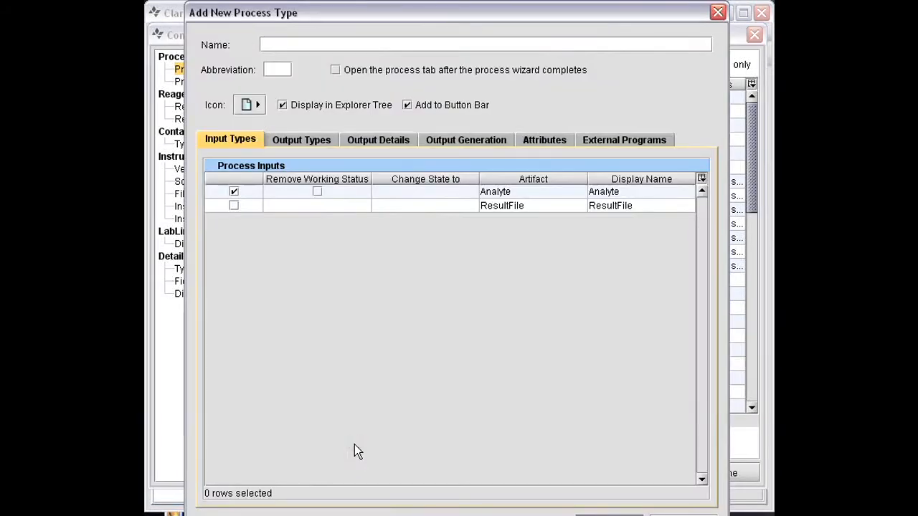
pyautogui.write('API Demo Process')
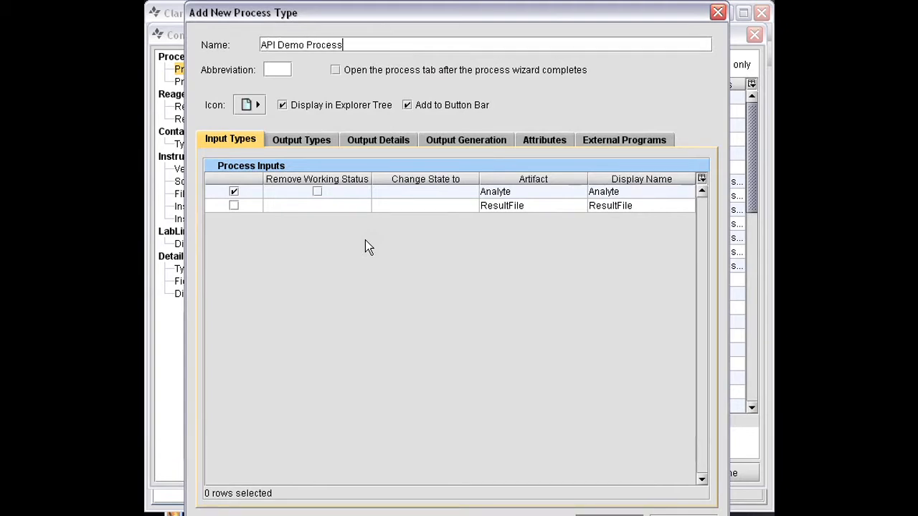
# Step: Disable the individual Analyte output, enable the shared ResultFile output for all inputs, and save the process type
pyautogui.click(295, 144)
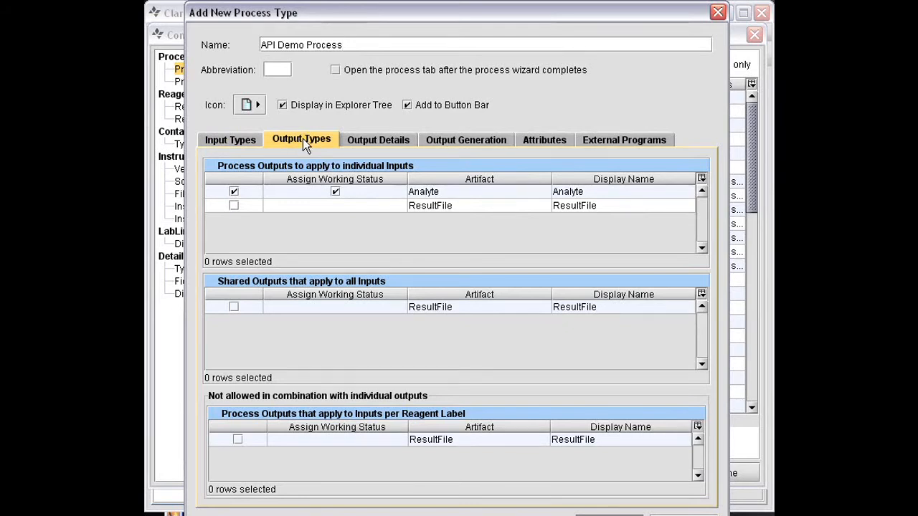
pyautogui.click(234, 191)
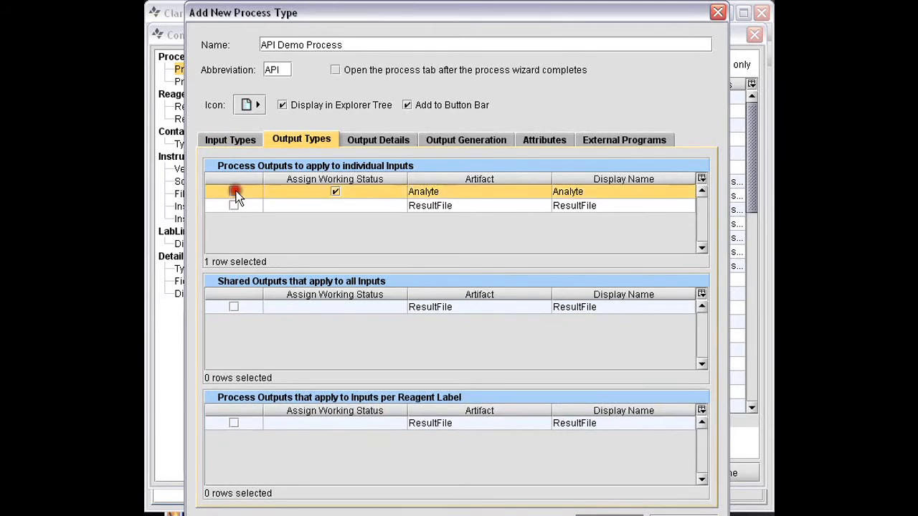
pyautogui.click(231, 307)
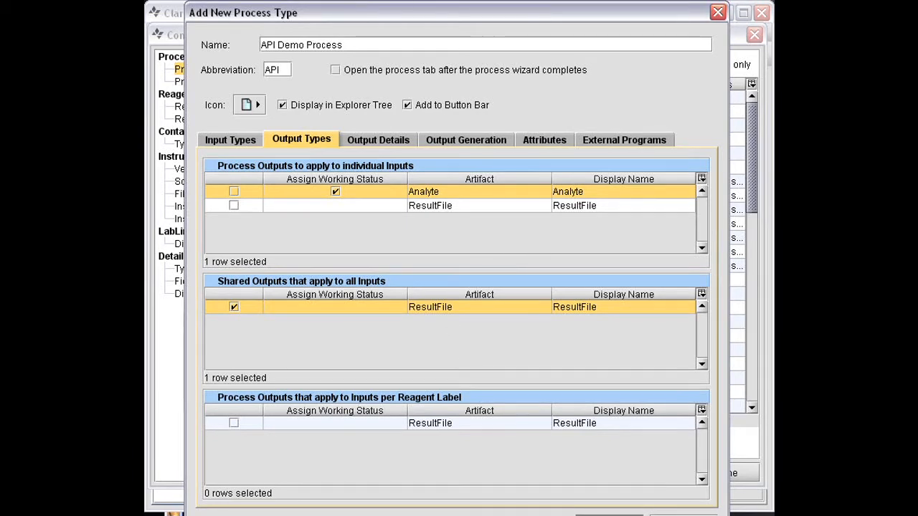
pyautogui.click(610, 515)
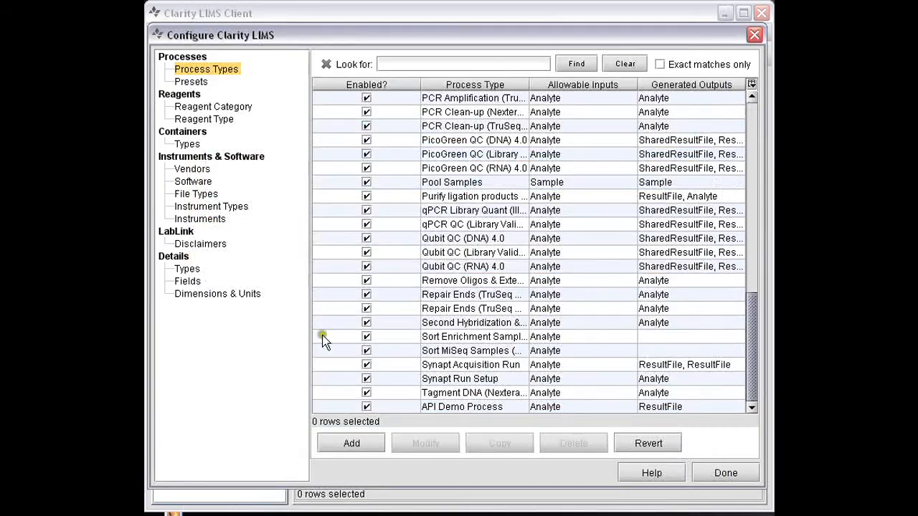
# Step: Add a single-line text field named Color to API Demo Process and close the configuration window
pyautogui.click(186, 282)
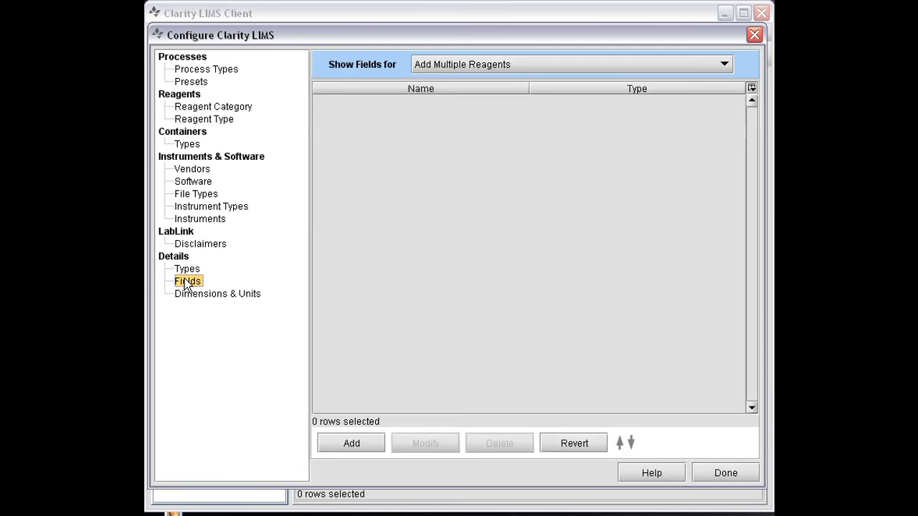
pyautogui.click(619, 63)
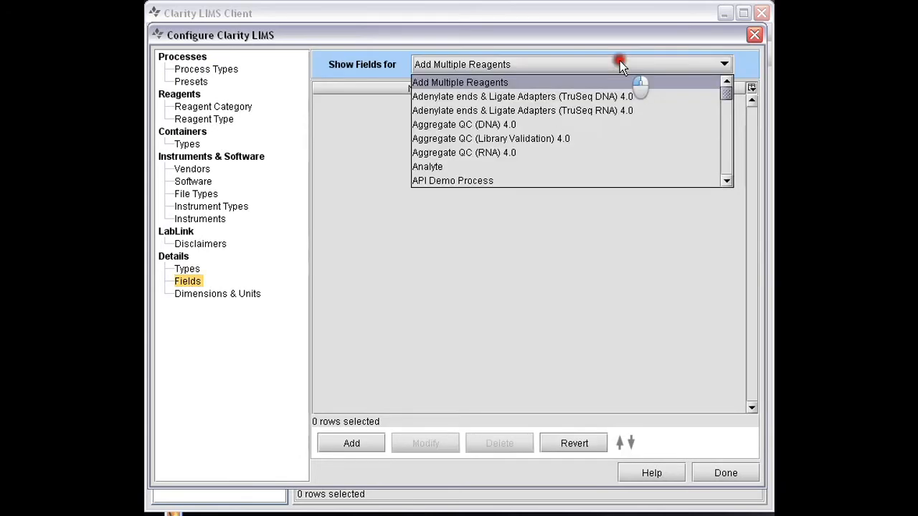
pyautogui.press('Down')
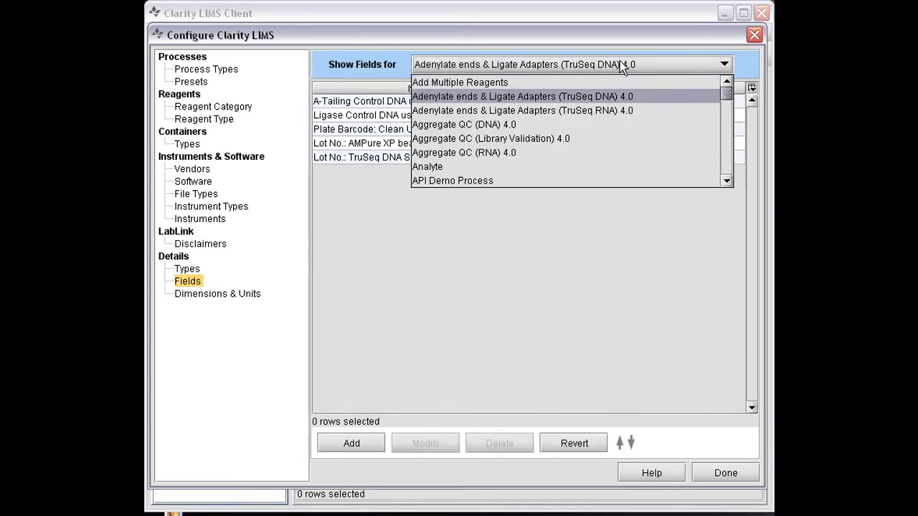
pyautogui.click(505, 180)
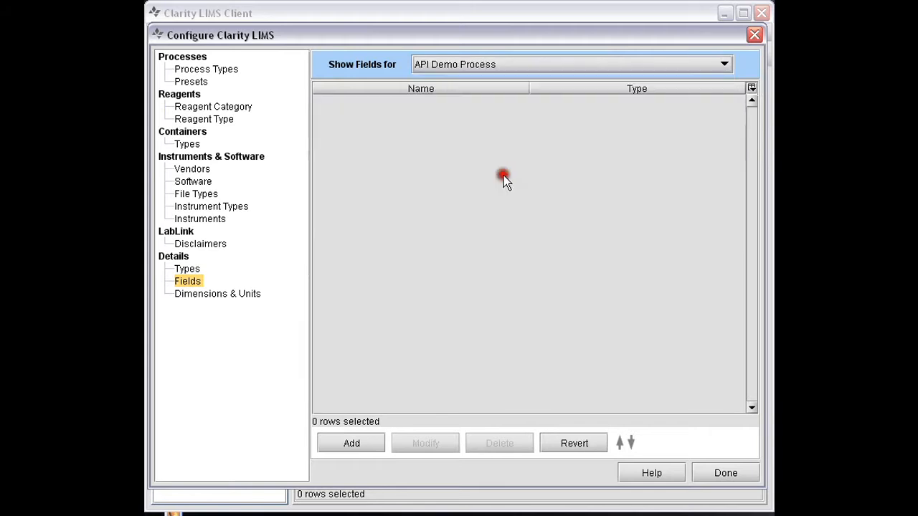
pyautogui.click(352, 444)
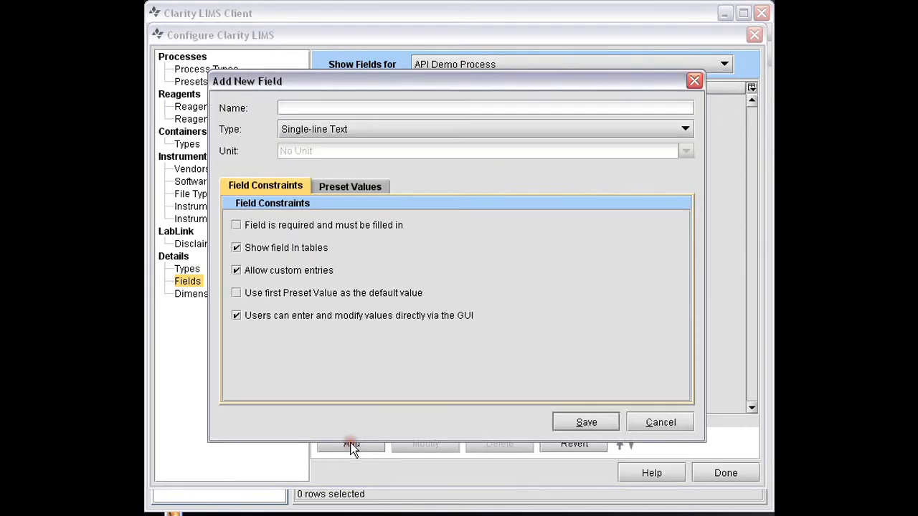
pyautogui.write('Color')
pyautogui.click(581, 422)
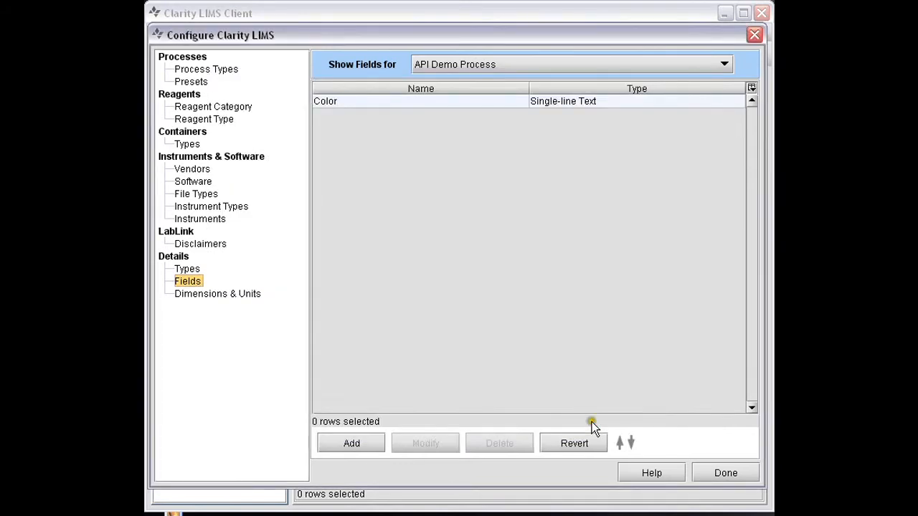
pyautogui.click(727, 473)
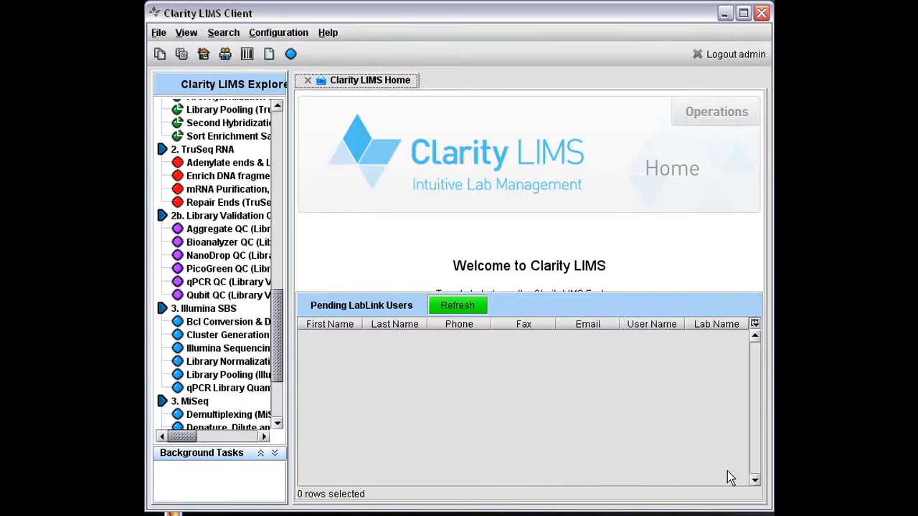
# Step: Search the process type configuration for "api" and open API Demo Process for modification
pyautogui.click(272, 33)
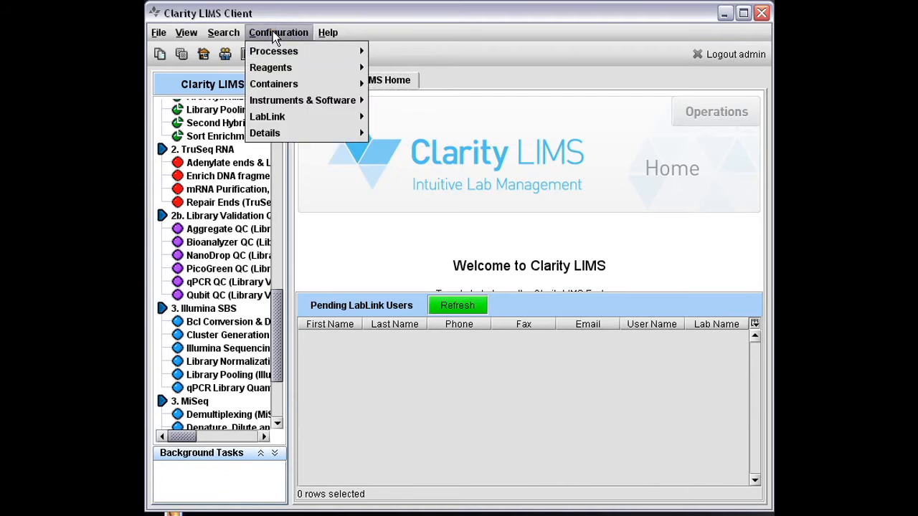
pyautogui.moveTo(274, 56)
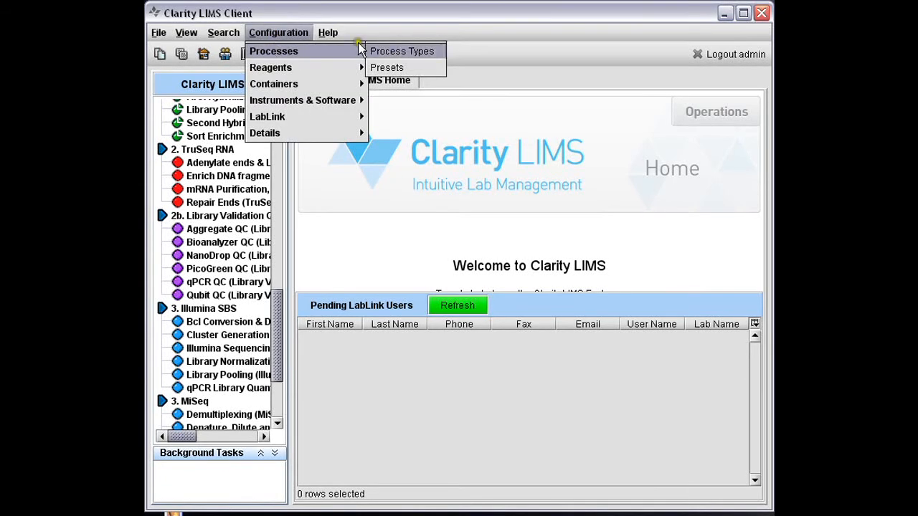
pyautogui.click(388, 47)
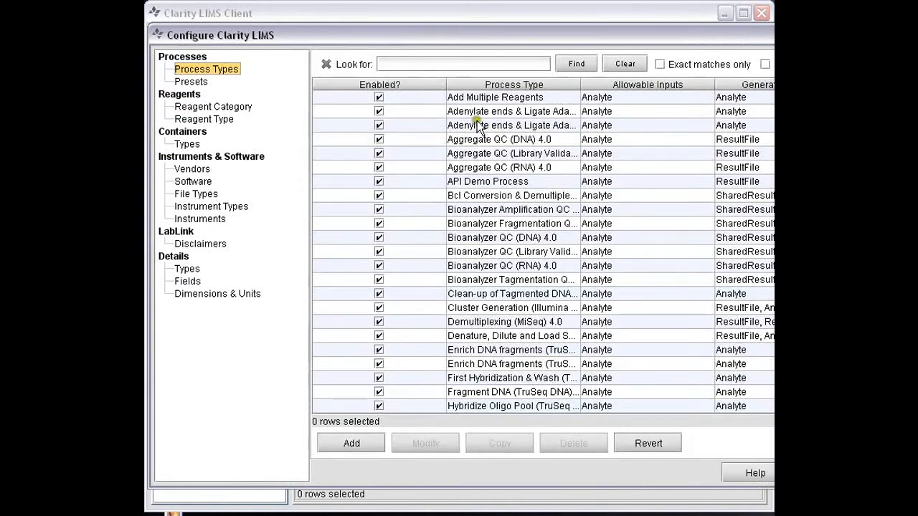
pyautogui.click(391, 64)
pyautogui.write('api')
pyautogui.press('Return')
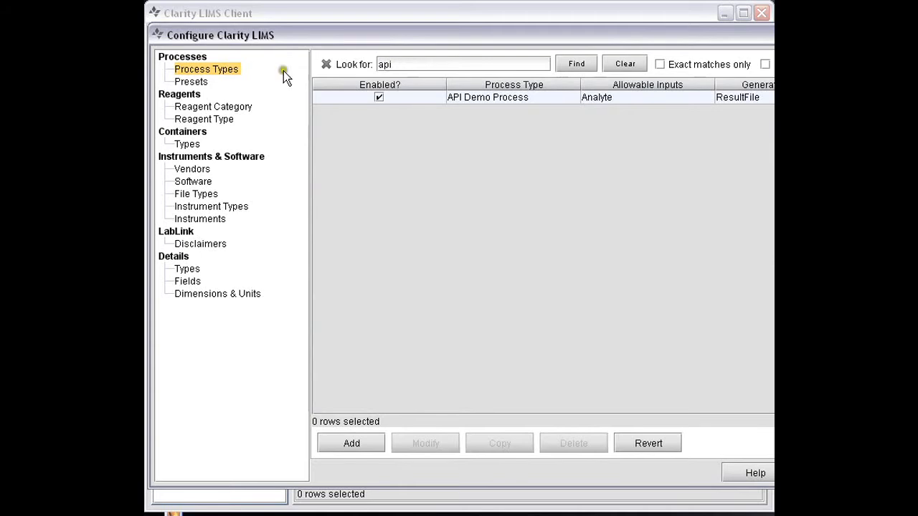
pyautogui.click(482, 98)
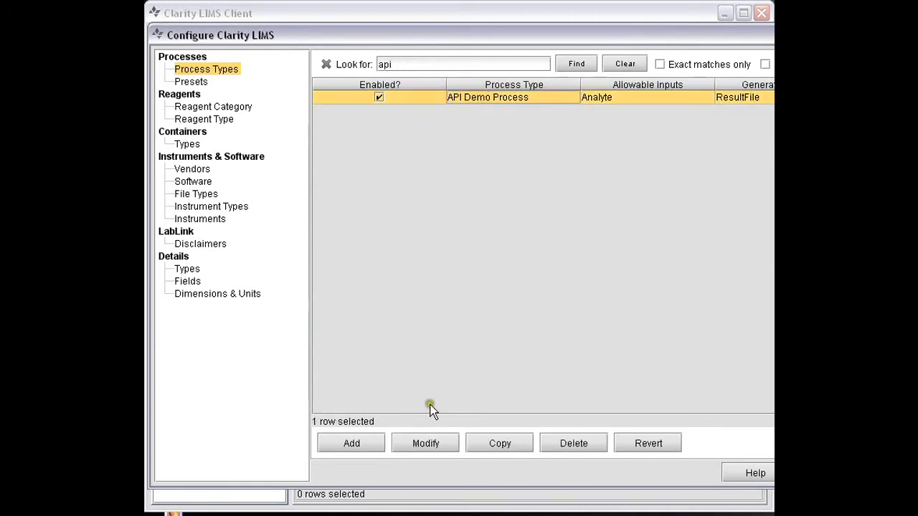
pyautogui.click(427, 441)
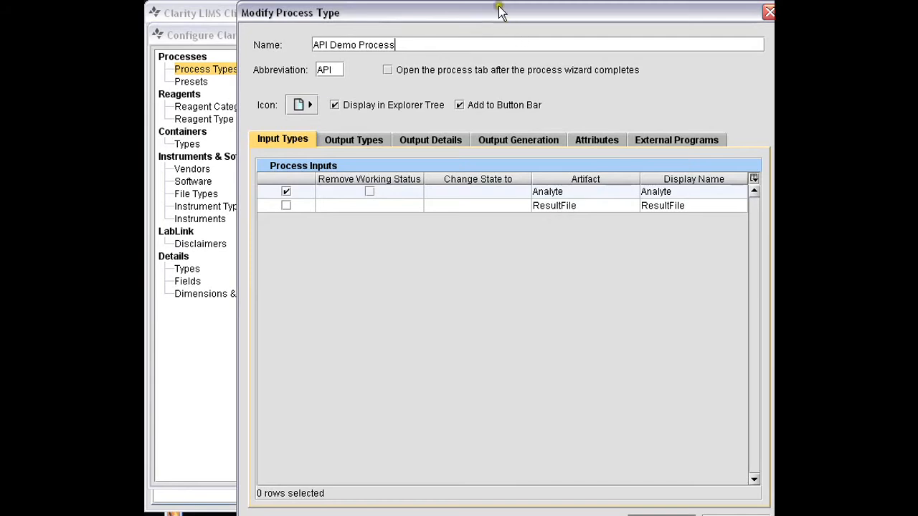
pyautogui.moveTo(500, 12); pyautogui.dragTo(430, 11)
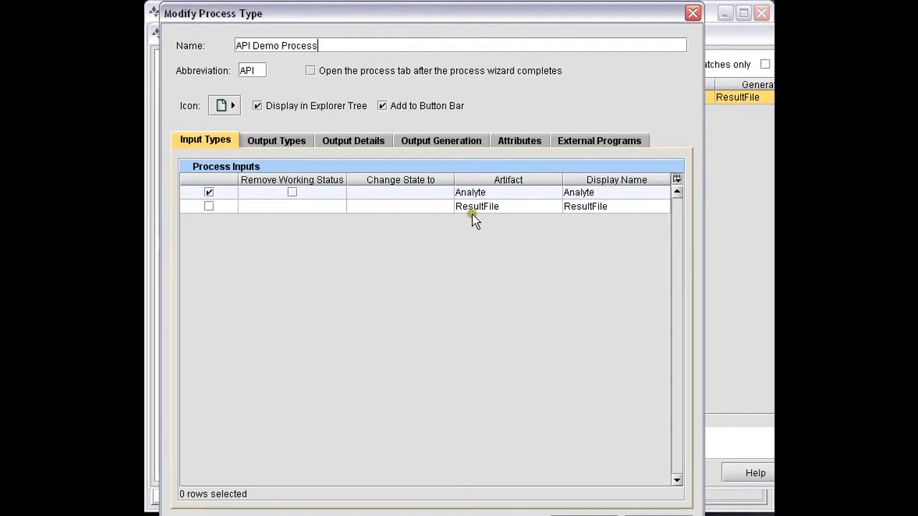
# Step: Associate the process with an external program and add a process parameter named Parm1 on the limsserver channel
pyautogui.click(601, 144)
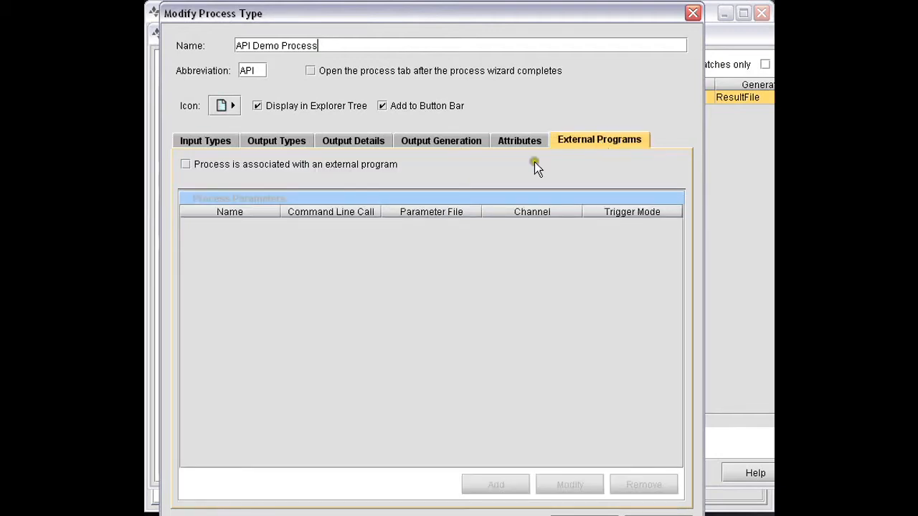
pyautogui.click(186, 164)
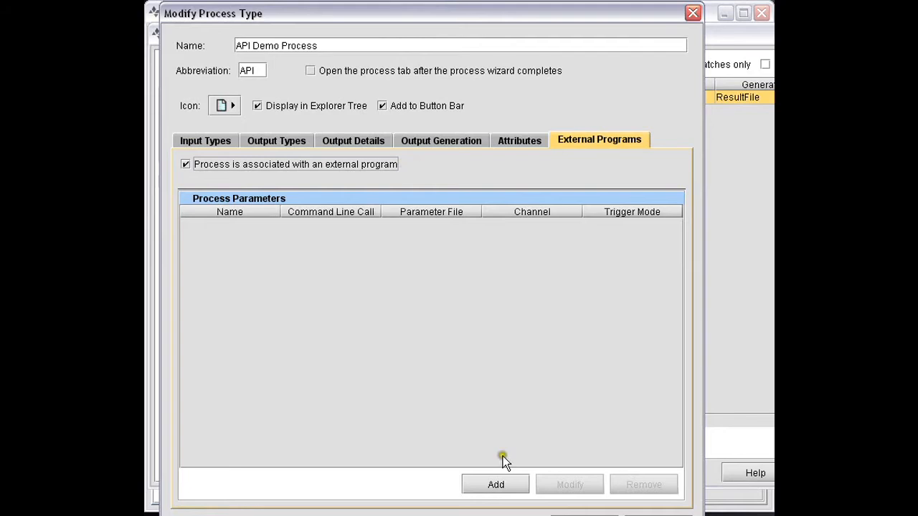
pyautogui.click(496, 485)
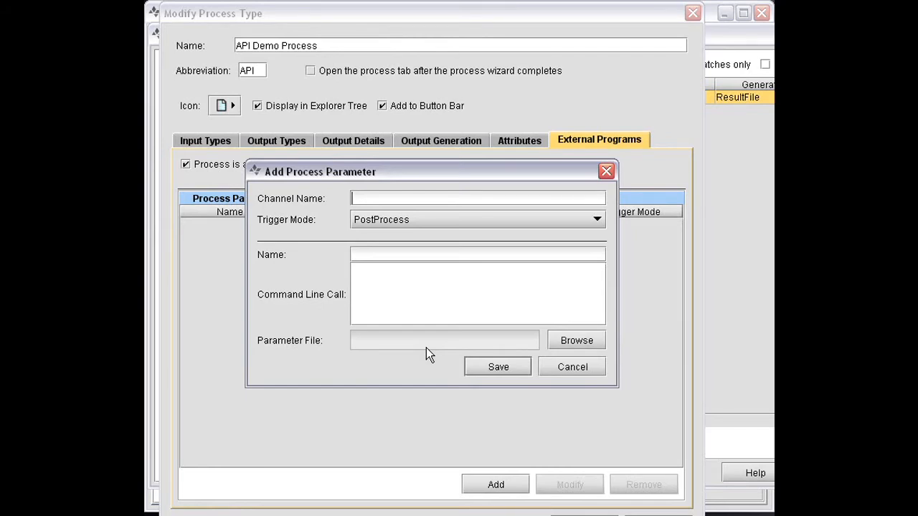
pyautogui.write('limsserver')
pyautogui.click(365, 254)
pyautogui.write('Parm1')
# Step: Enter bash -c "echo 'Hello World' > " as Parm1's command line call
pyautogui.click(386, 280)
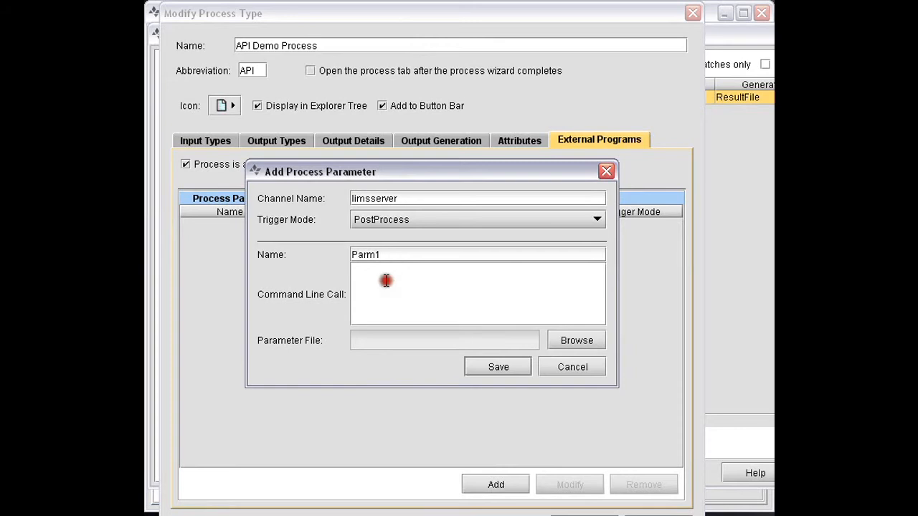
pyautogui.write('bas')
pyautogui.write('h')
pyautogui.write(' -c')
pyautogui.write('""')
pyautogui.write('e')
pyautogui.write('cho ')
pyautogui.write("'Hel")
pyautogui.write('lo Wo')
pyautogui.write('rld\'"')
pyautogui.write(' >')
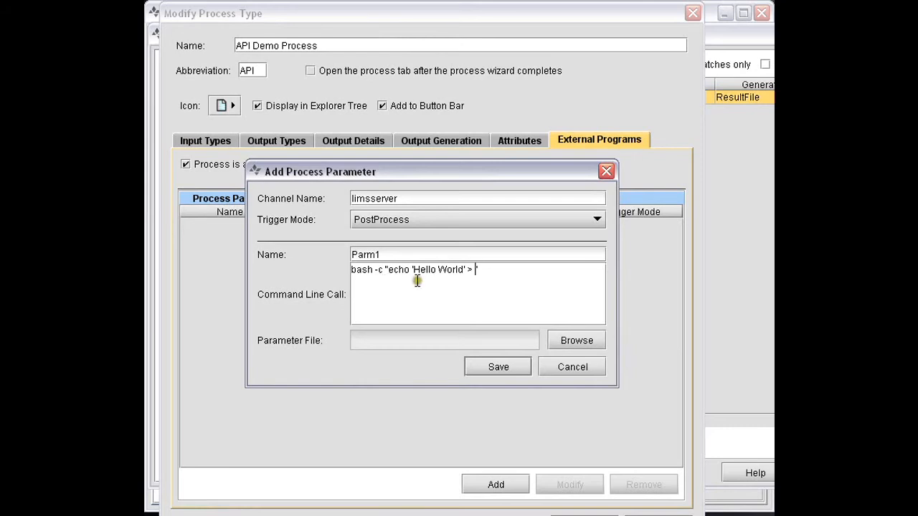
# Step: Insert the {compoundOutputFileLuidN} token as the echo's output file, replace its N with 0, add the .txt extension, and save Parm1
pyautogui.rightClick(474, 270)
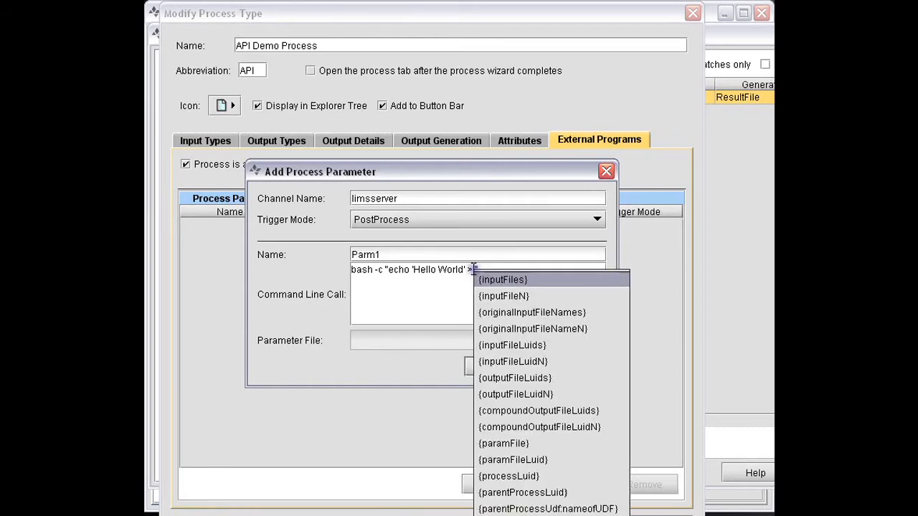
pyautogui.click(502, 427)
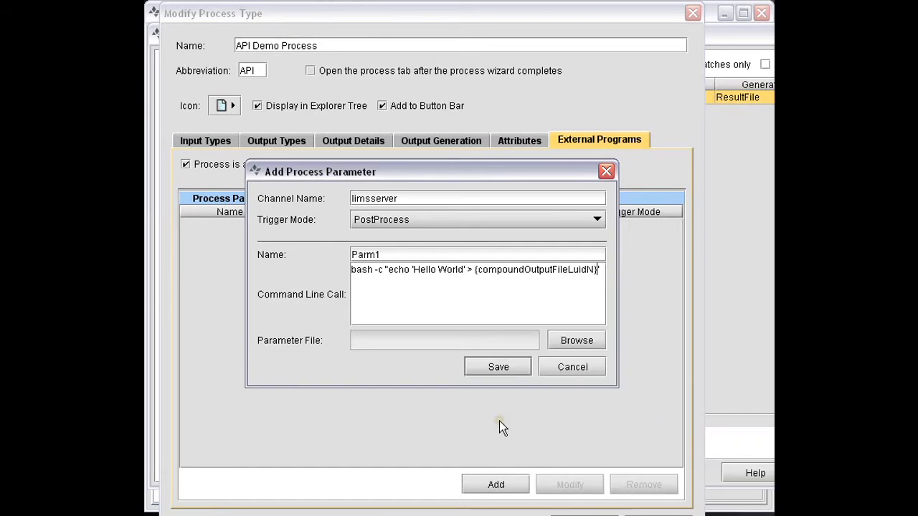
pyautogui.write('"')
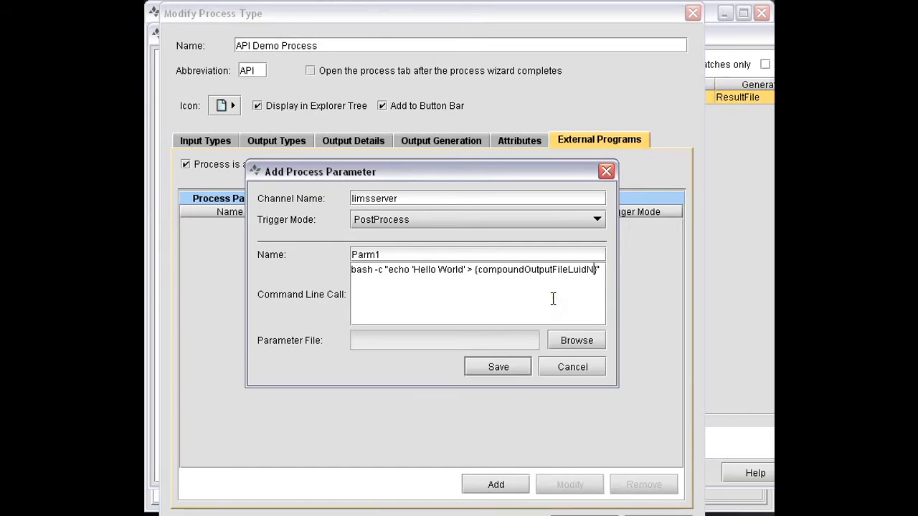
pyautogui.press('BackSpace')
pyautogui.write('0')
pyautogui.write('.txt')
pyautogui.click(495, 369)
pyautogui.click(492, 365)
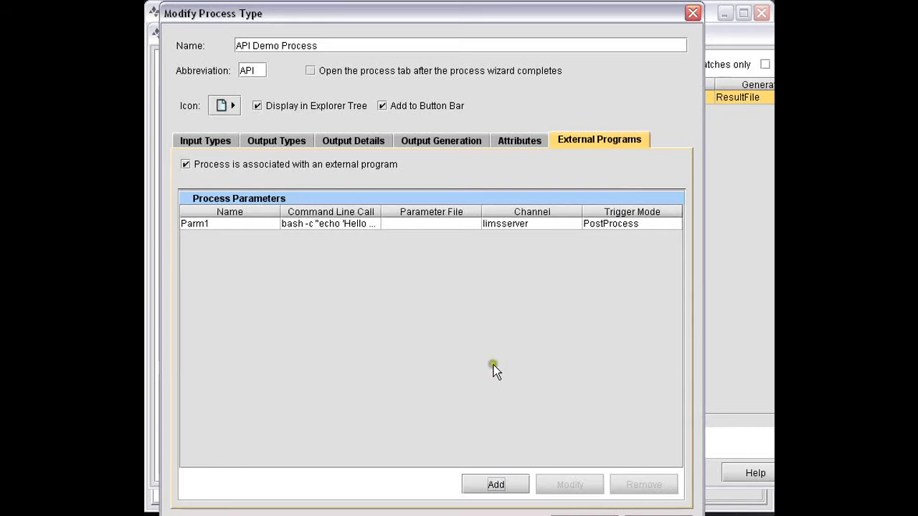
# Step: Add a second process parameter named Parm2 on the limsserver channel
pyautogui.click(496, 485)
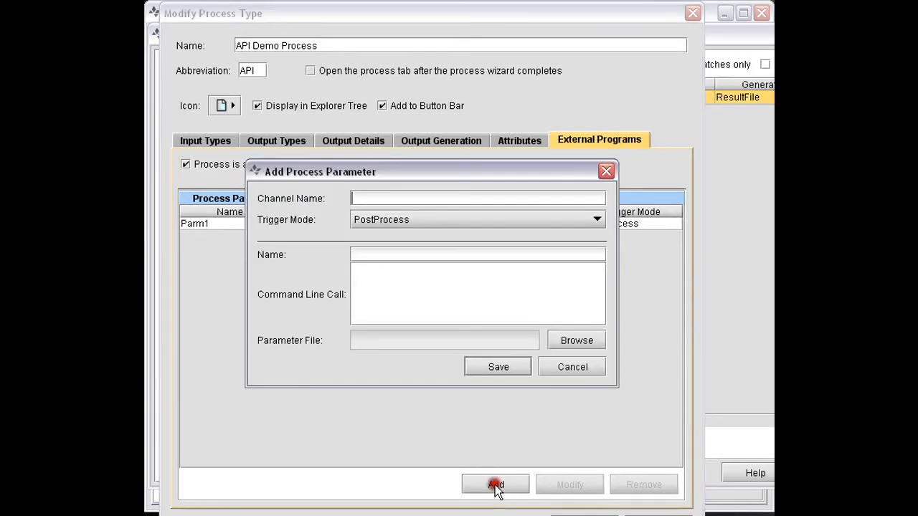
pyautogui.write('limsserver')
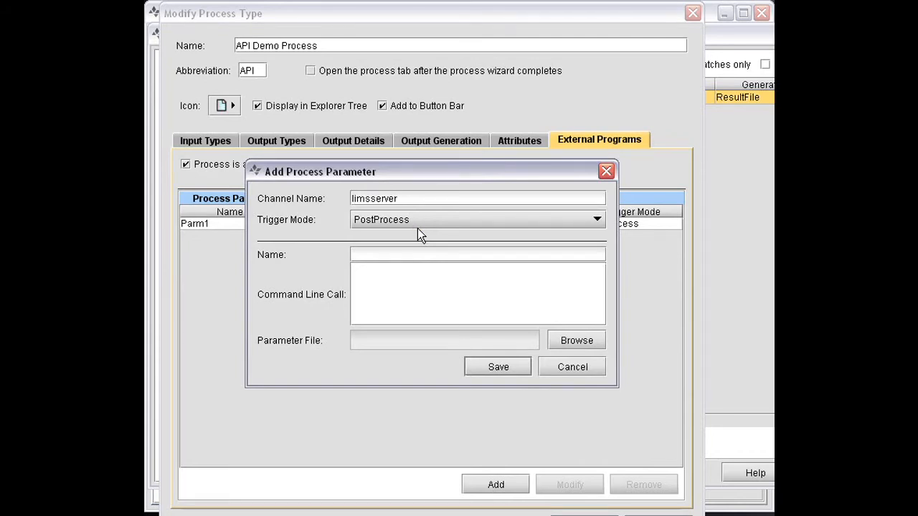
pyautogui.click(375, 251)
pyautogui.write('Parm2')
# Step: Enter bash -c "{udf:nameofUDF}" as Parm2's command line call, inserting the predefined UDF token between the quotes
pyautogui.click(370, 284)
pyautogui.write('bash -c ""')
pyautogui.rightClick(387, 270)
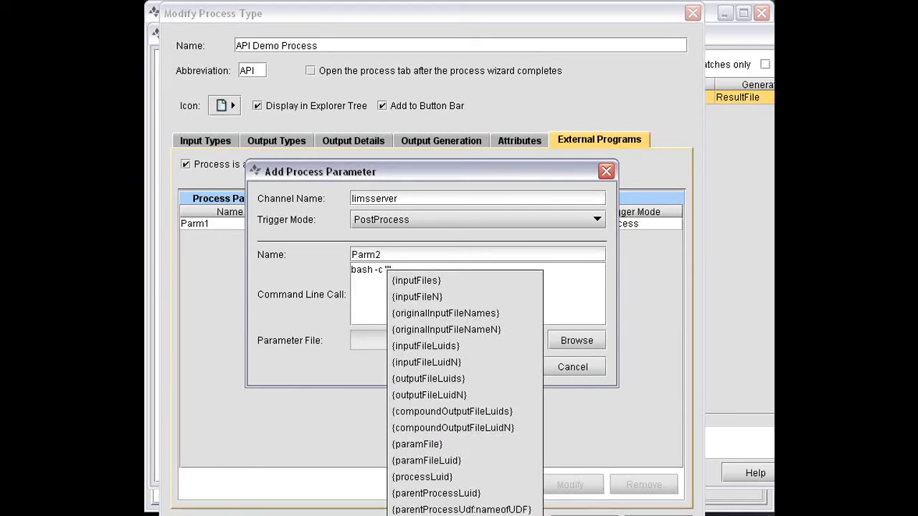
pyautogui.click(430, 515)
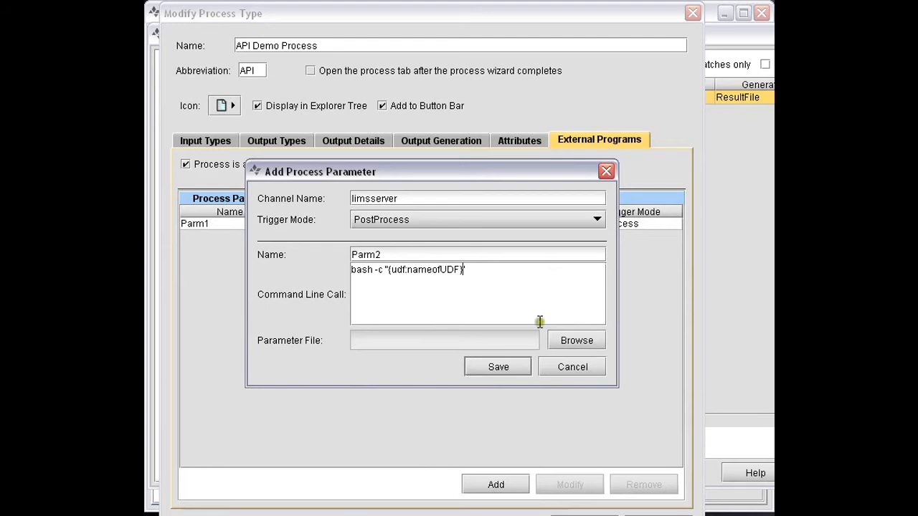
# Step: Replace the nameofUDF placeholder in Parm2's command line call with Color
pyautogui.hotkey('shift', 'Left')
pyautogui.hotkey('shift', 'Left')
pyautogui.hotkey('shift', 'Left')
pyautogui.hotkey('shift', 'Left')
pyautogui.hotkey('shift', 'Left')
pyautogui.hotkey('shift', 'Left')
pyautogui.hotkey('shift', 'Left')
pyautogui.hotkey('shift', 'Left')
pyautogui.hotkey('shift', 'Left')
pyautogui.hotkey('shift', 'Left')
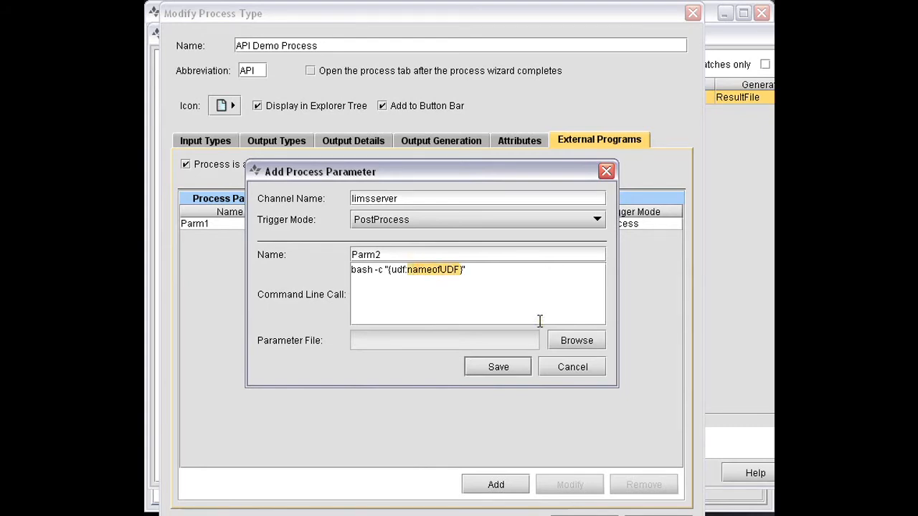
pyautogui.write('C')
pyautogui.write('olor}')
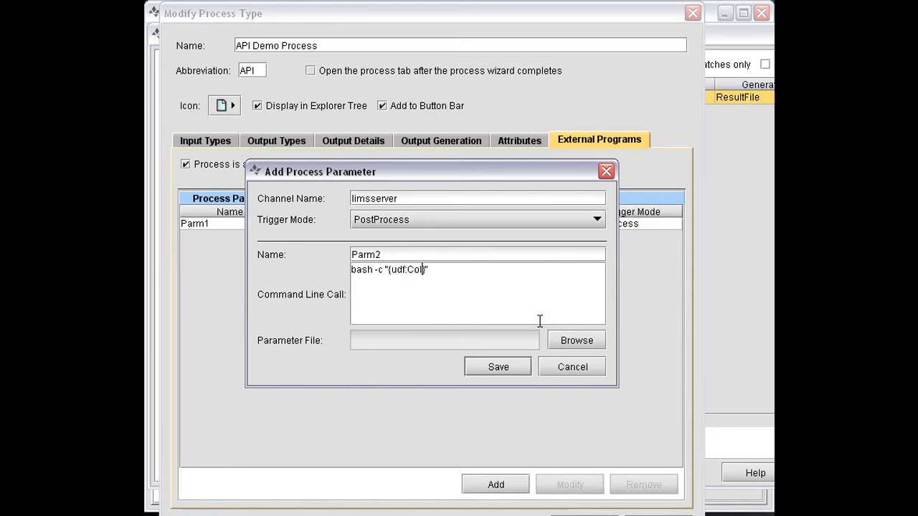
# Step: Redirect Parm2's output with > to the {compoundOutputFileLuidN} token, replacing N with 0 and adding the txt extension, then save and close the configuration
pyautogui.click(486, 276)
pyautogui.write('>')
pyautogui.rightClick(445, 267)
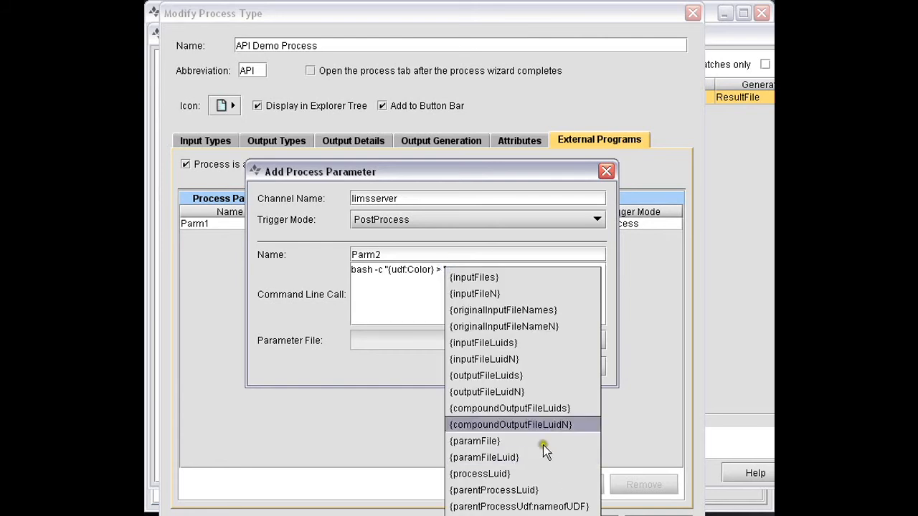
pyautogui.click(531, 425)
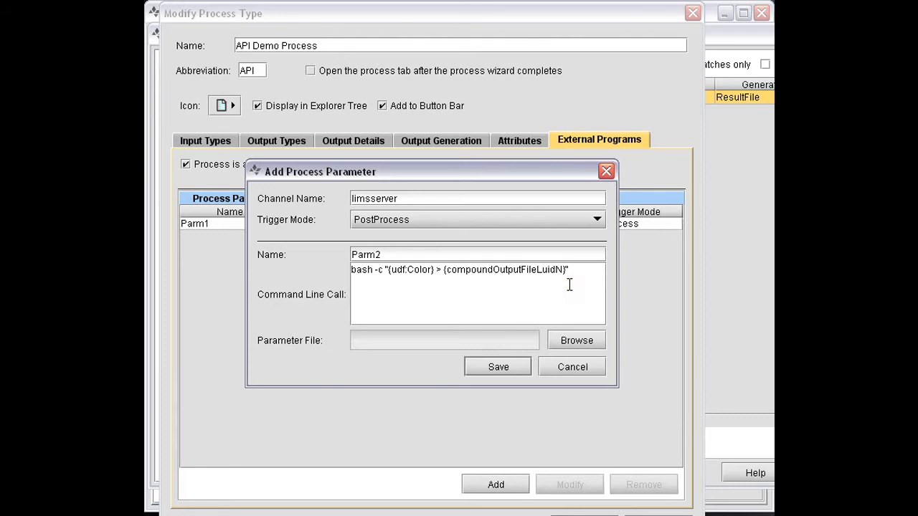
pyautogui.press('BackSpace')
pyautogui.write('0"txt')
pyautogui.click(498, 368)
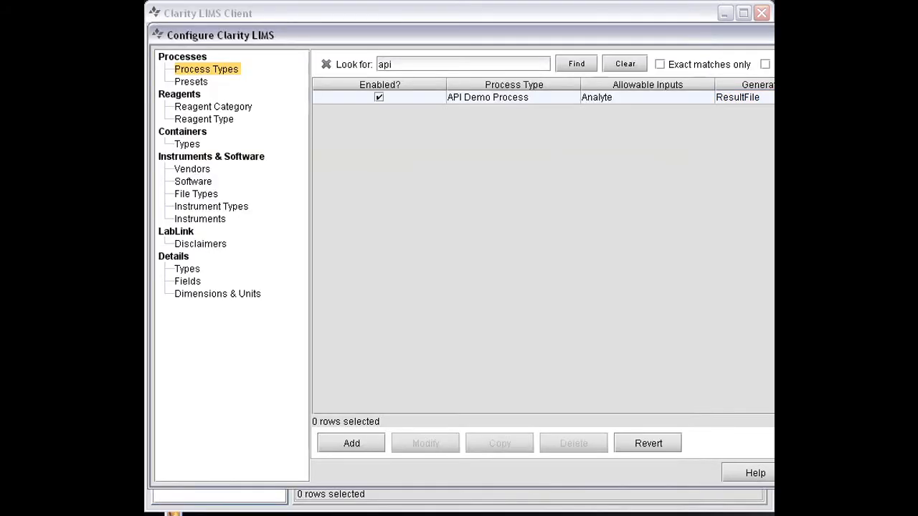
pyautogui.press('Escape')
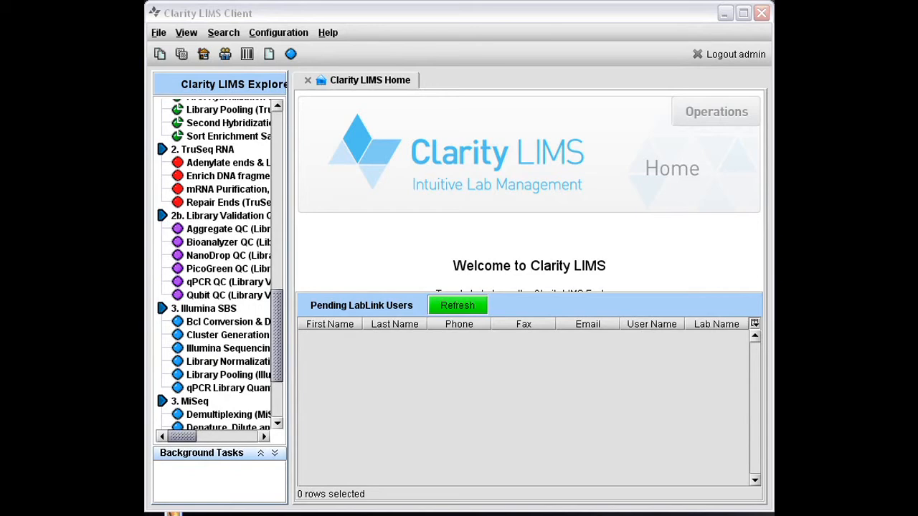
# Step: Start a new project from the pending projects list and name it API Demo
pyautogui.click(276, 349)
pyautogui.moveTo(276, 349); pyautogui.dragTo(241, 133)
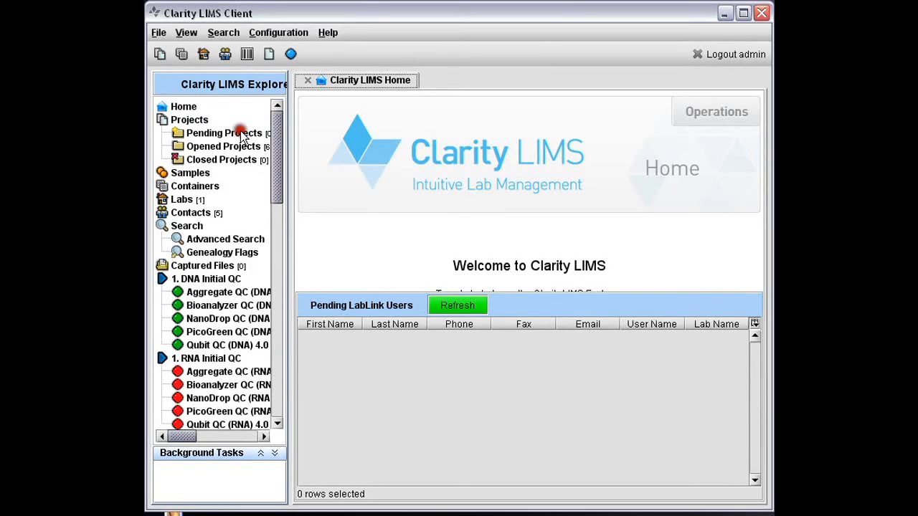
pyautogui.click(208, 136)
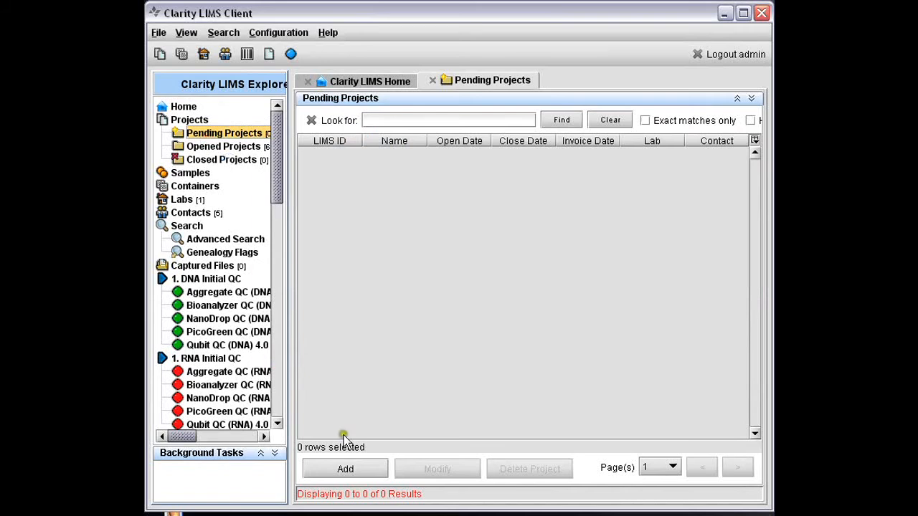
pyautogui.click(345, 467)
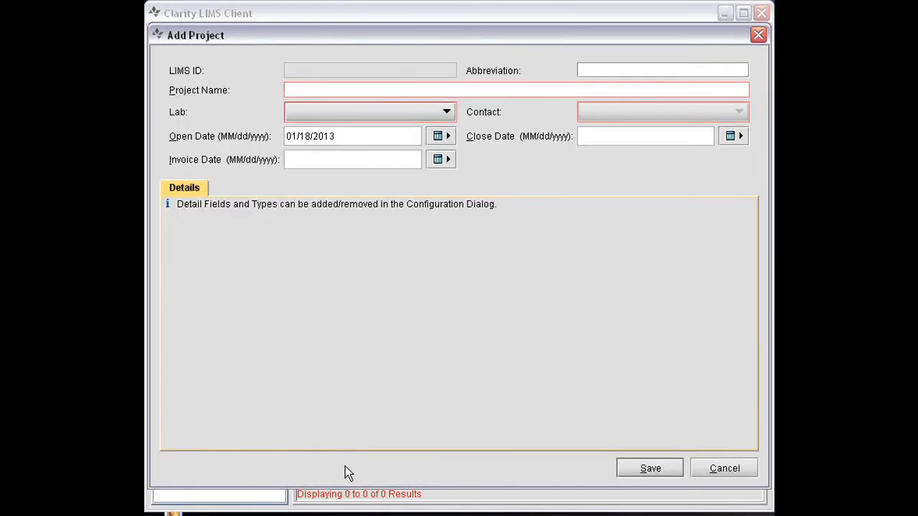
pyautogui.click(308, 90)
pyautogui.write('API Demo')
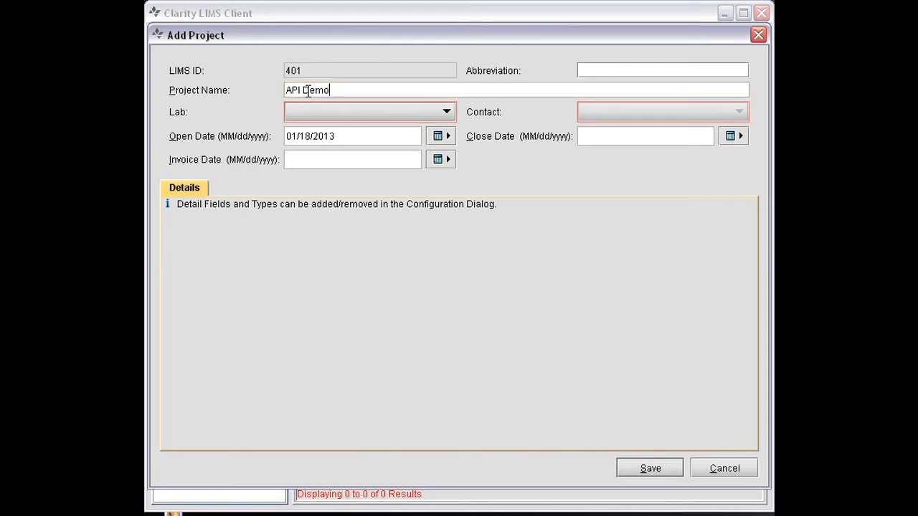
# Step: Assign the project to Administrative Lab with the System Administrator contact and save it
pyautogui.click(323, 112)
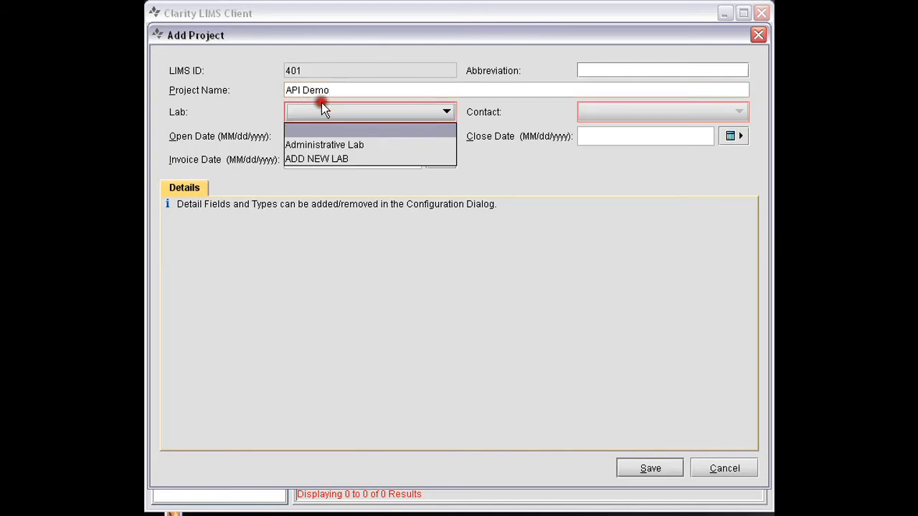
pyautogui.click(340, 144)
pyautogui.click(601, 112)
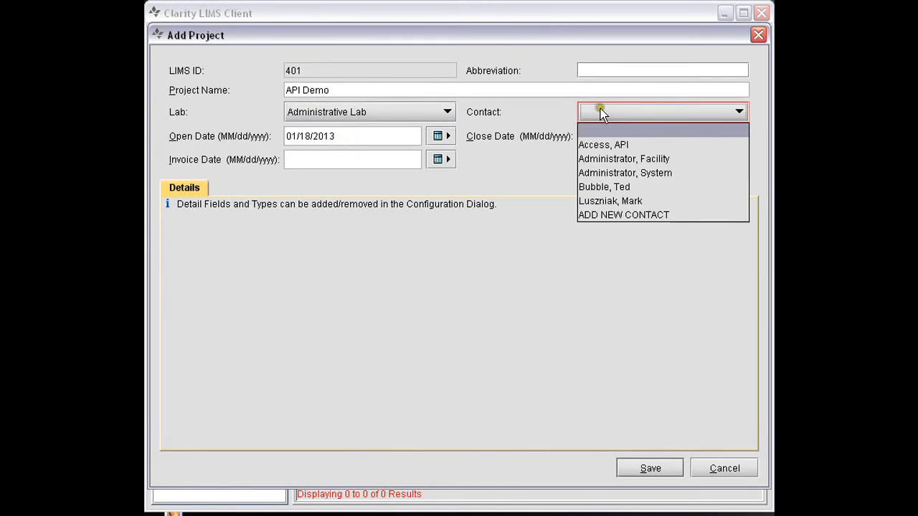
pyautogui.click(606, 174)
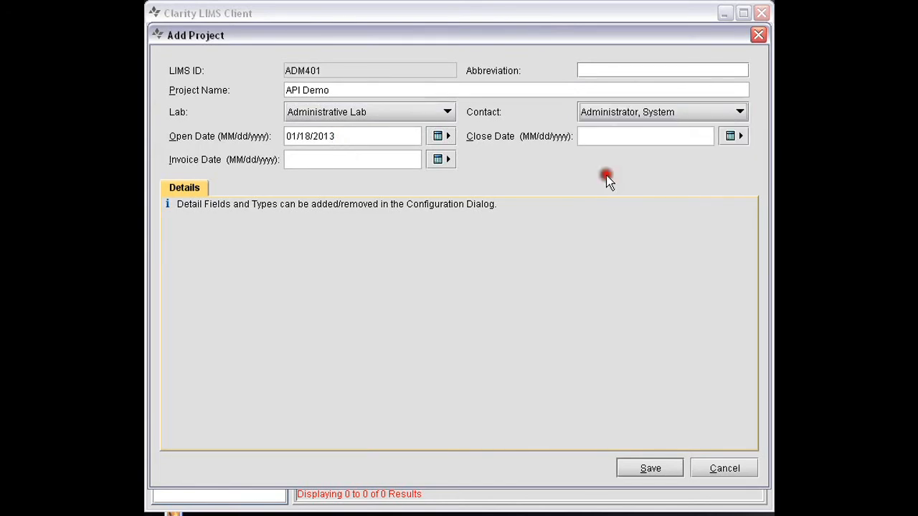
pyautogui.click(651, 468)
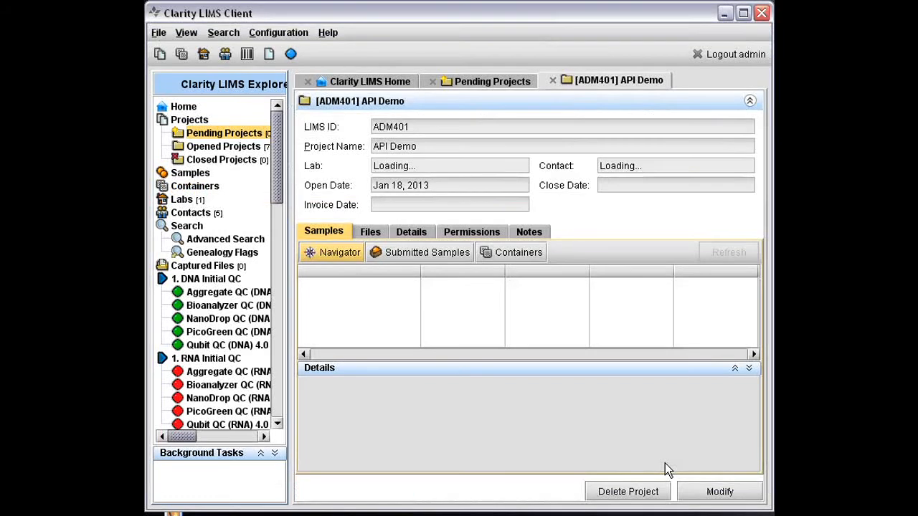
# Step: Start a batch sample entry for the API Demo project's submitted samples with the number of samples set to 5
pyautogui.click(398, 254)
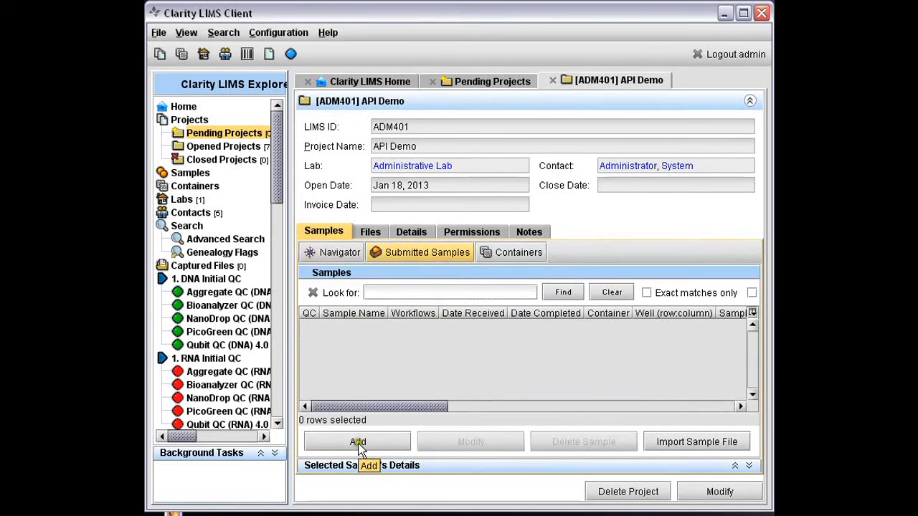
pyautogui.click(359, 444)
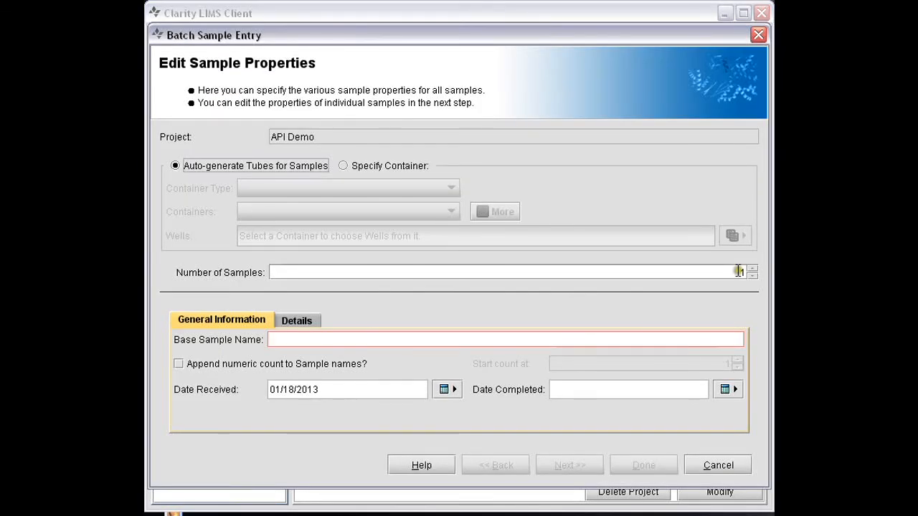
pyautogui.click(738, 271)
pyautogui.press('BackSpace')
pyautogui.write('5')
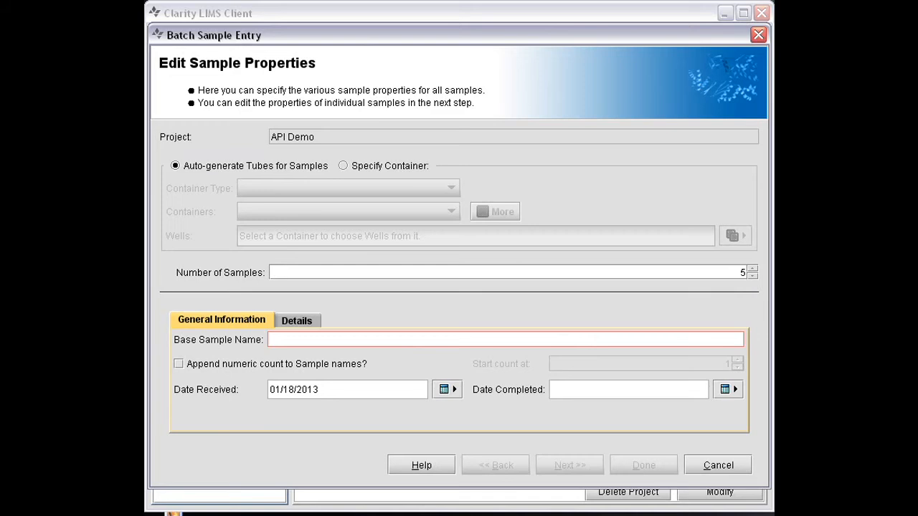
# Step: Set the base sample name to SG-16542, append a numeric count to the sample names, and finish the batch entry
pyautogui.click(295, 338)
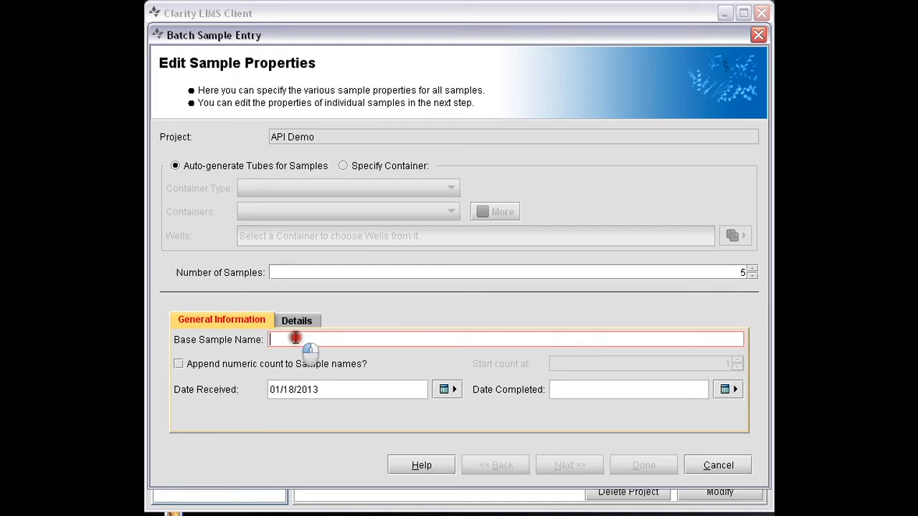
pyautogui.write('SG-`16')
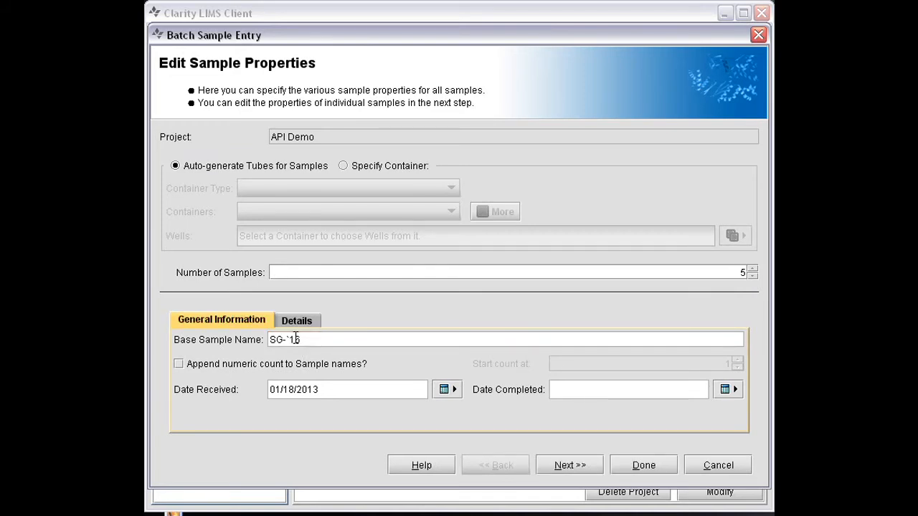
pyautogui.write('542')
pyautogui.press('Left')
pyautogui.press('Left')
pyautogui.press('Left')
pyautogui.press('Left')
pyautogui.press('BackSpace')
pyautogui.click(233, 365)
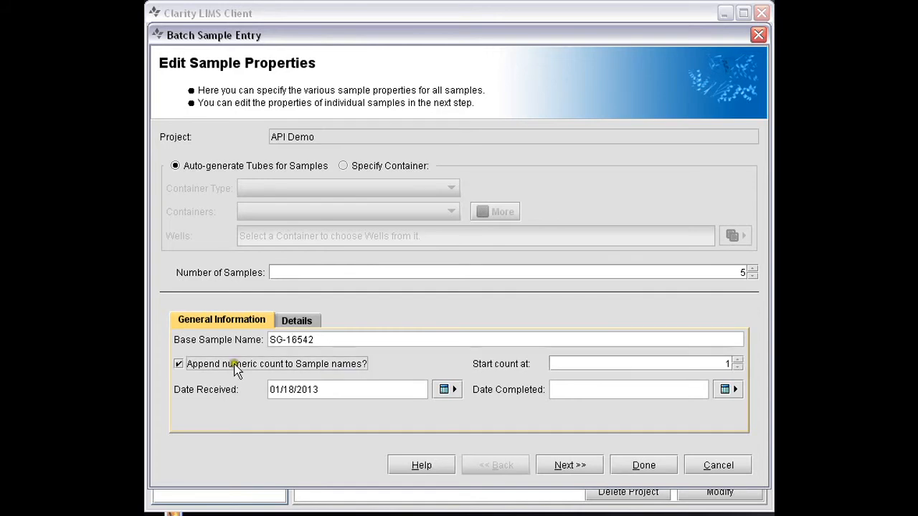
pyautogui.click(640, 468)
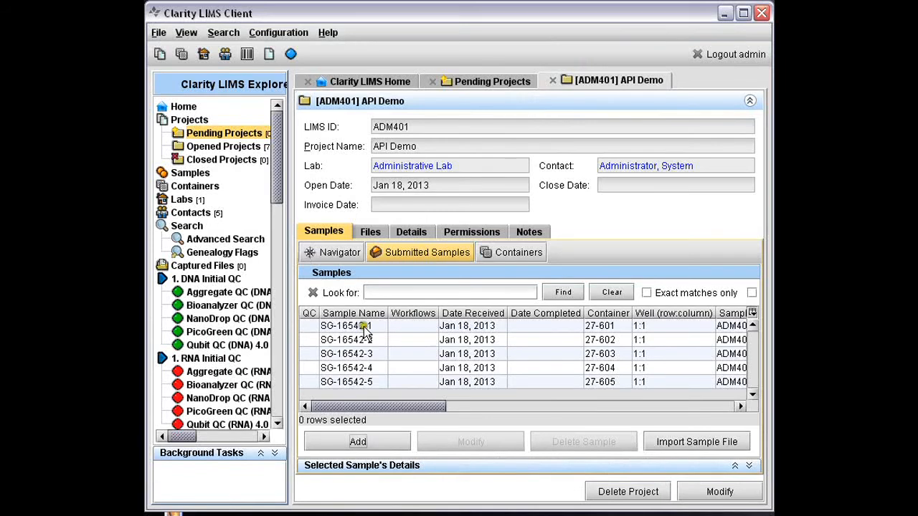
# Step: Select all of the project's sample containers, SG-16542-1 through SG-16542-5
pyautogui.click(512, 259)
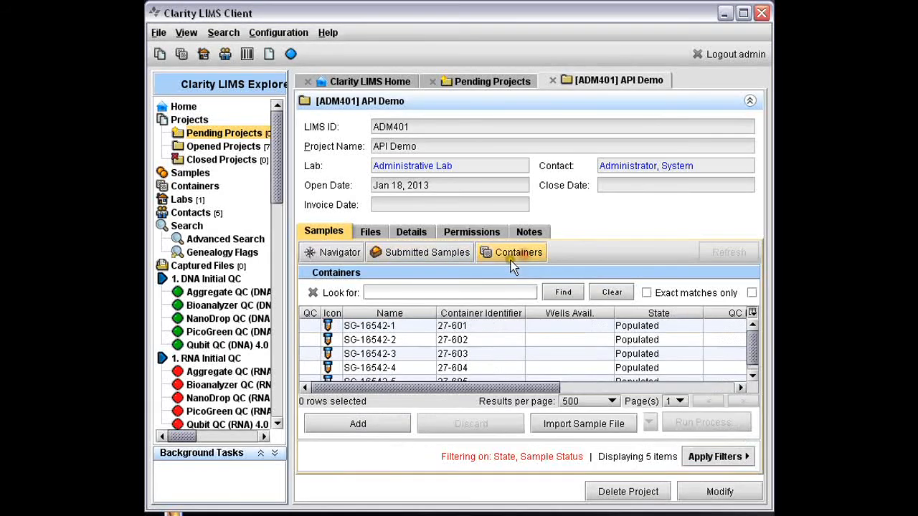
pyautogui.click(370, 329)
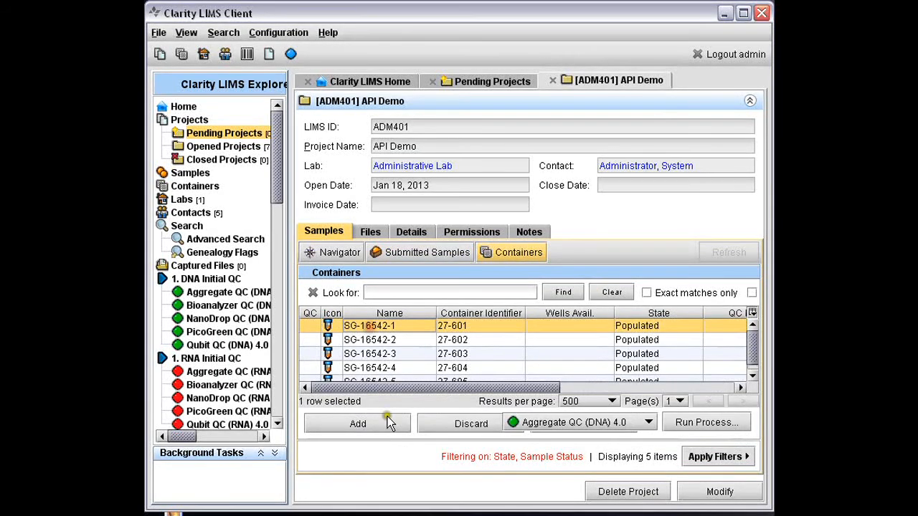
pyautogui.keyDown('shift'); pyautogui.click(385, 381); pyautogui.keyUp('shift')
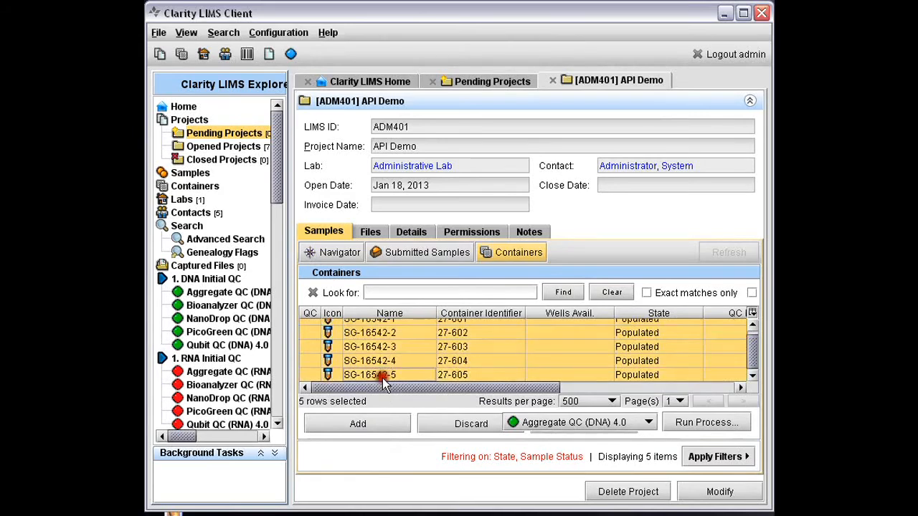
pyautogui.rightClick(383, 381)
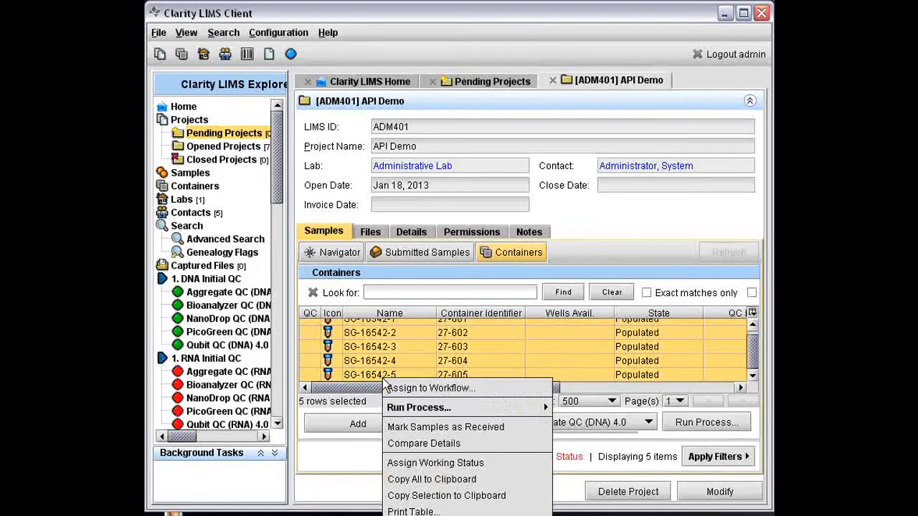
pyautogui.moveTo(535, 407)
pyautogui.click(586, 385)
# Step: Choose API Demo Process for the selected containers and launch its wizard
pyautogui.click(649, 422)
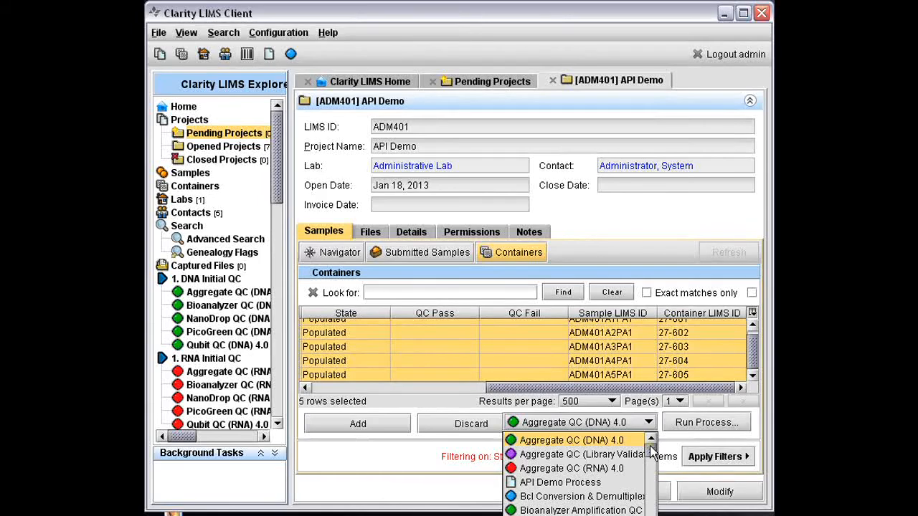
pyautogui.scroll(-1, 651, 450)
pyautogui.moveTo(651, 449)
pyautogui.mouseDown()
pyautogui.moveTo(651, 472)
pyautogui.moveTo(651, 447)
pyautogui.mouseUp()
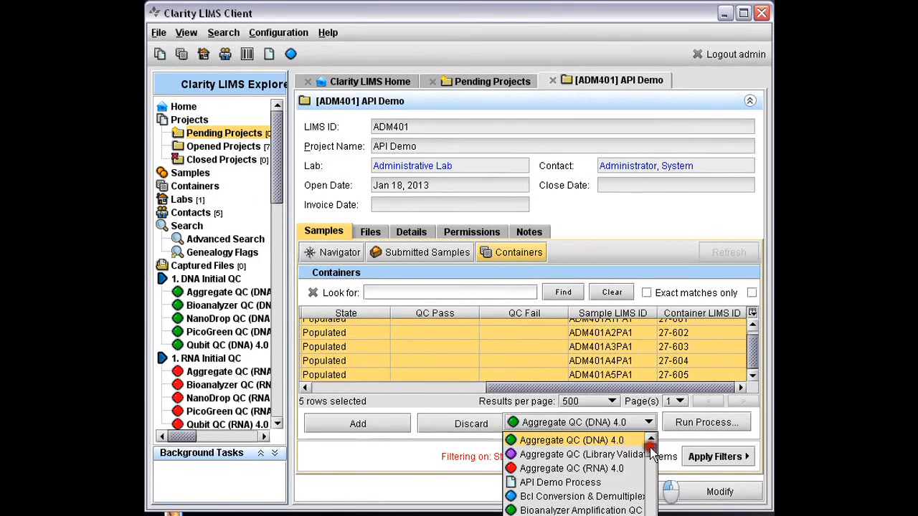
pyautogui.click(563, 483)
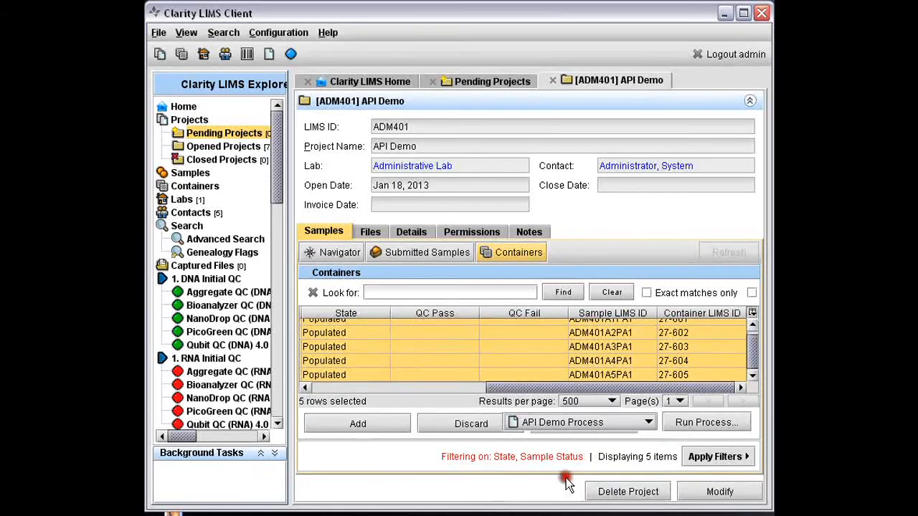
pyautogui.click(696, 423)
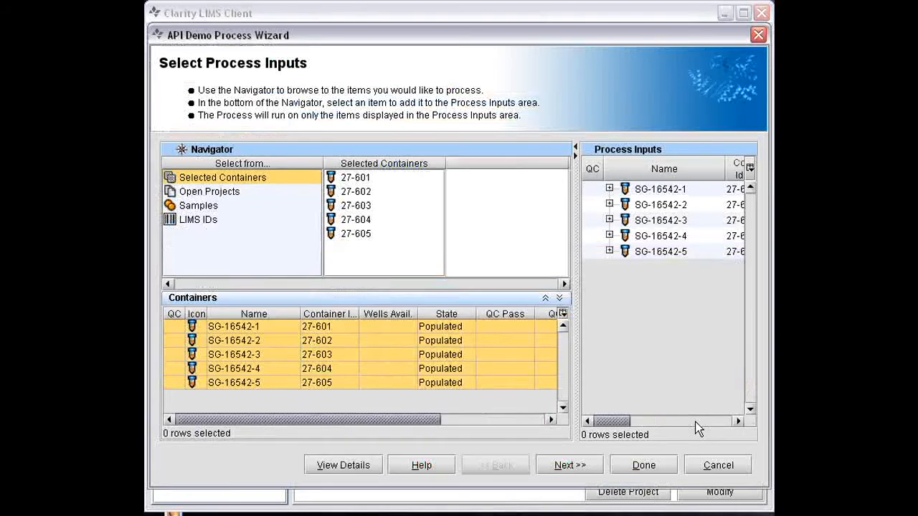
# Step: Keep the selected process inputs, set the parameter string to Parm1, and complete the process wizard
pyautogui.click(561, 463)
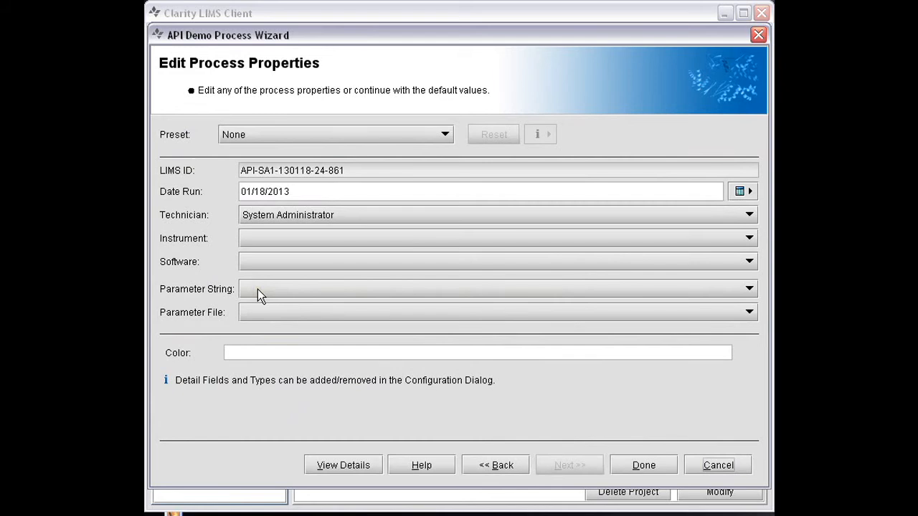
pyautogui.click(258, 289)
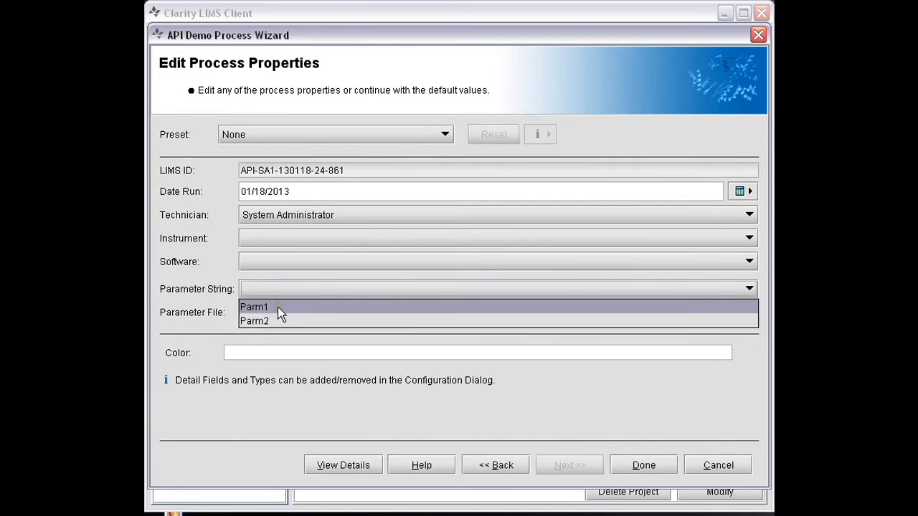
pyautogui.click(254, 307)
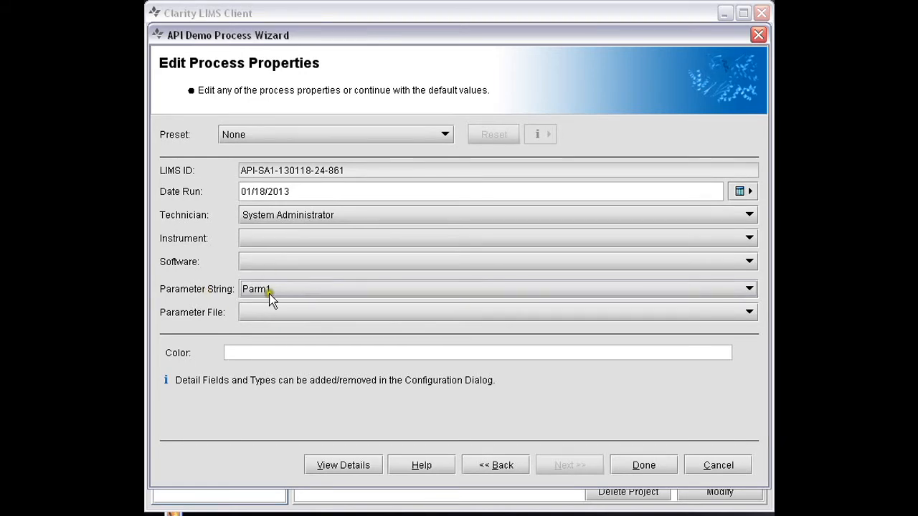
pyautogui.moveTo(270, 290)
pyautogui.click(643, 467)
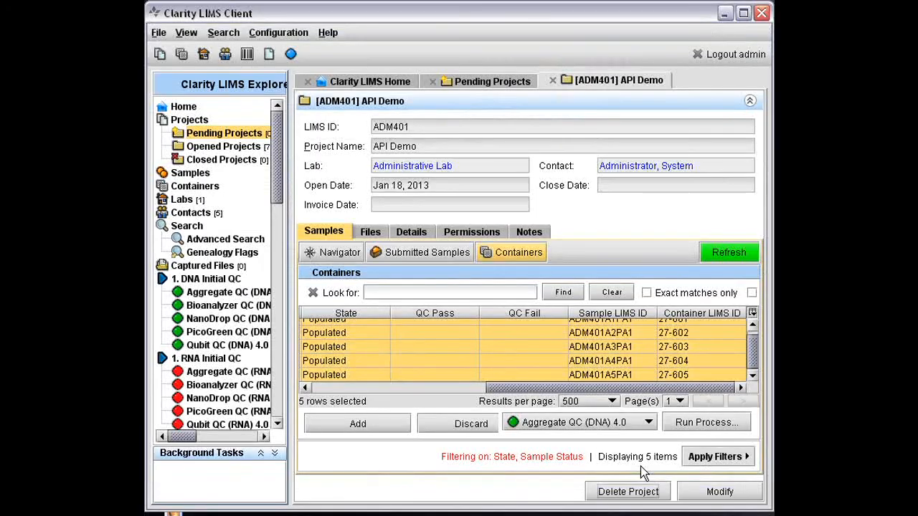
# Step: Open sample SG-16542-1 from the project's submitted samples and refresh its genealogy
pyautogui.click(421, 255)
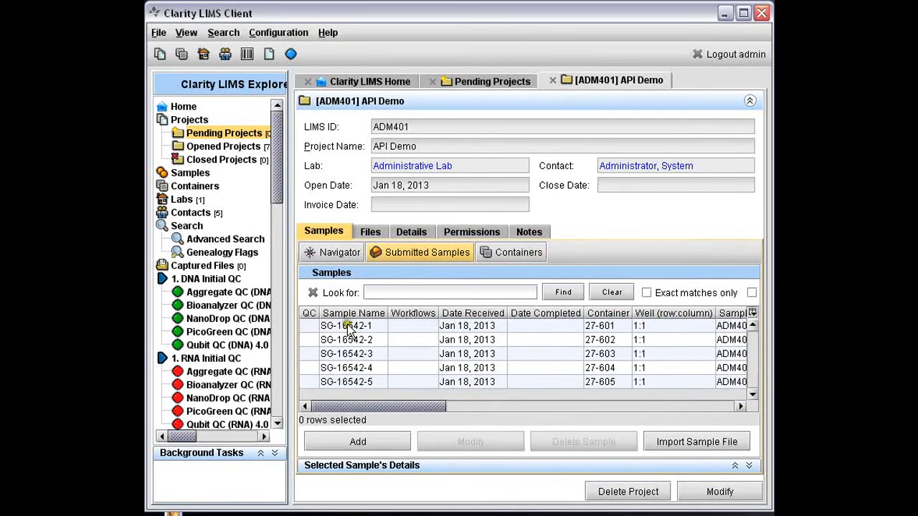
pyautogui.click(348, 327)
pyautogui.doubleClick(348, 327)
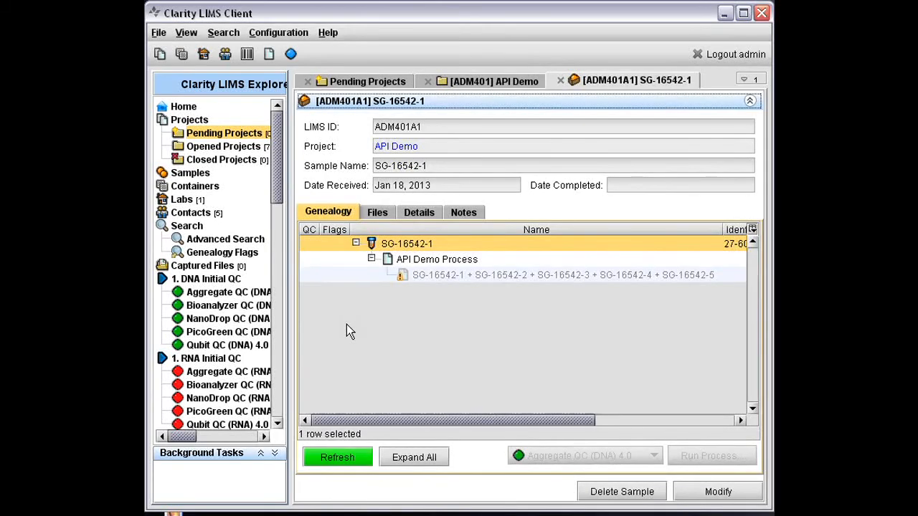
pyautogui.click(347, 463)
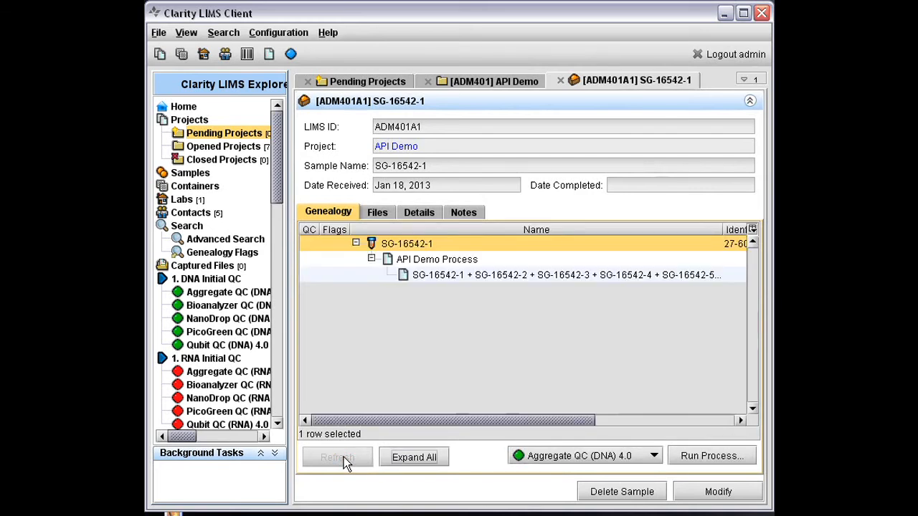
# Step: View the result file generated by API Demo Process in the sample's genealogy and close it
pyautogui.click(495, 278)
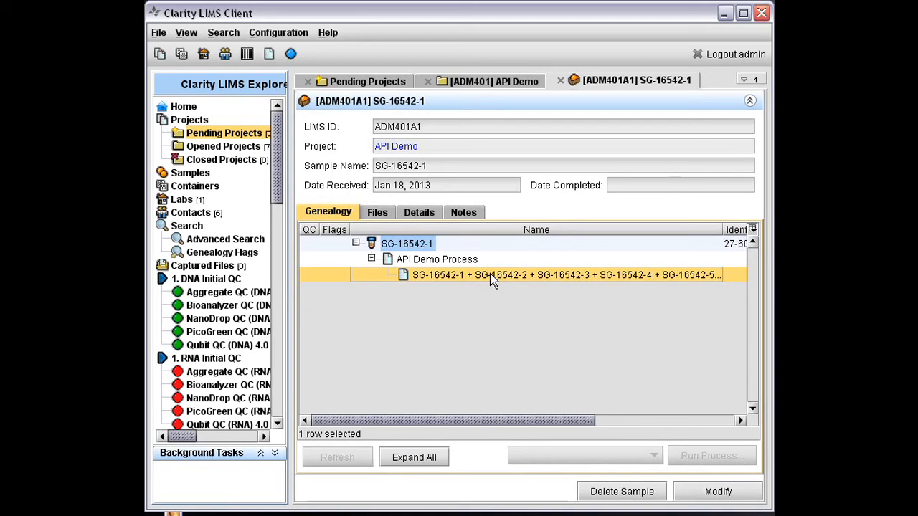
pyautogui.rightClick(492, 281)
pyautogui.click(505, 285)
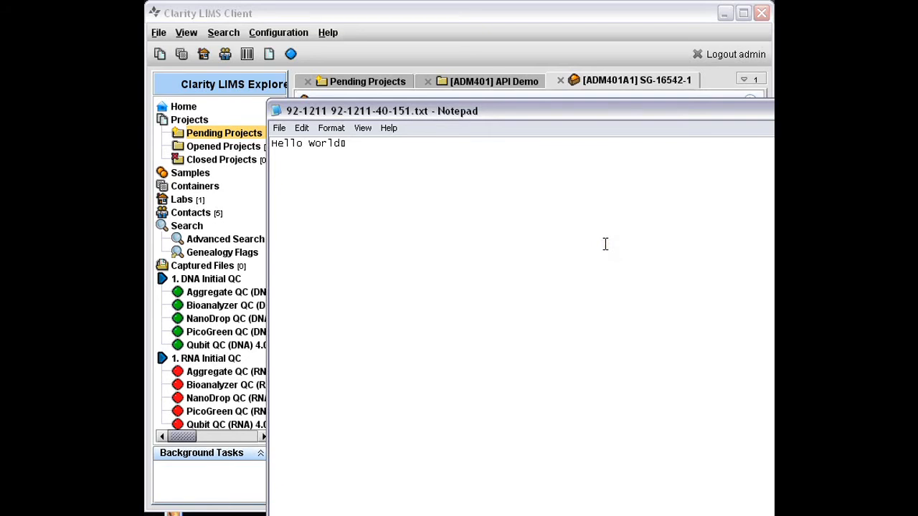
pyautogui.hotkey('alt', 'F4')
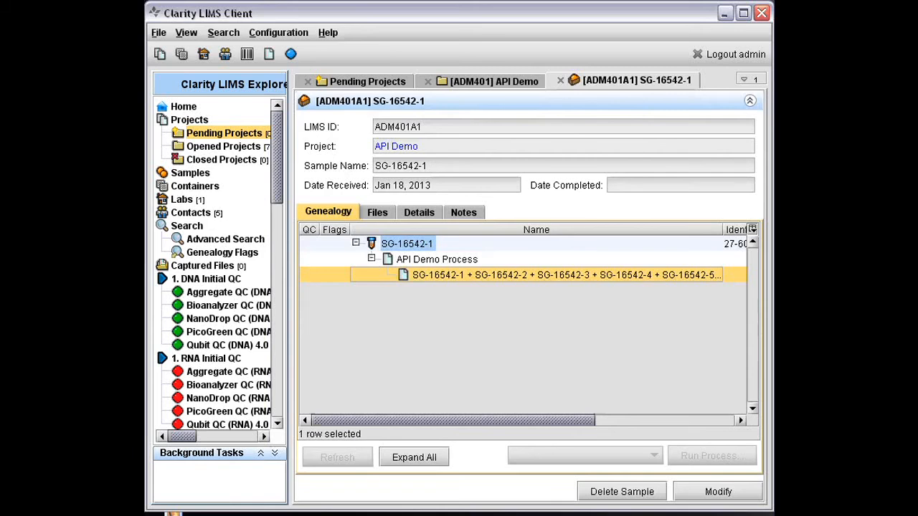
# Step: Return to the API Demo project and select all its sample containers, SG-16542-1 through SG-16542-5
pyautogui.click(492, 81)
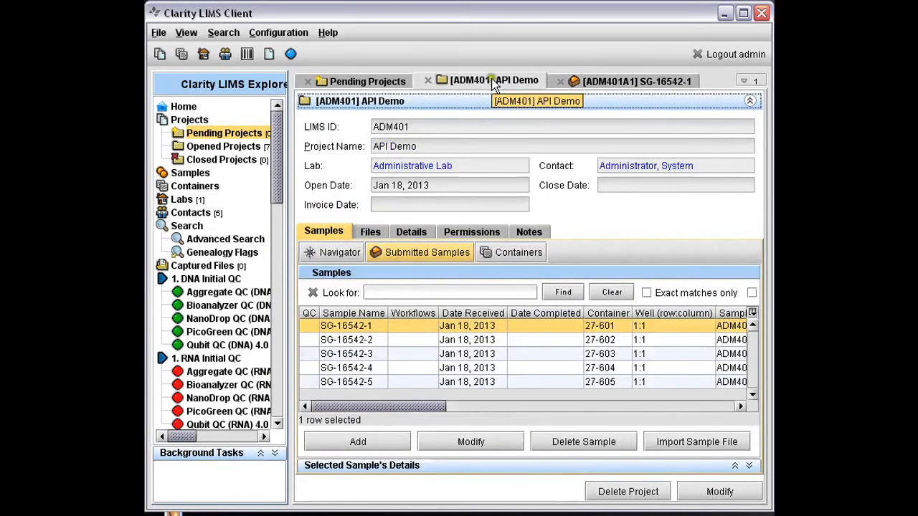
pyautogui.click(512, 253)
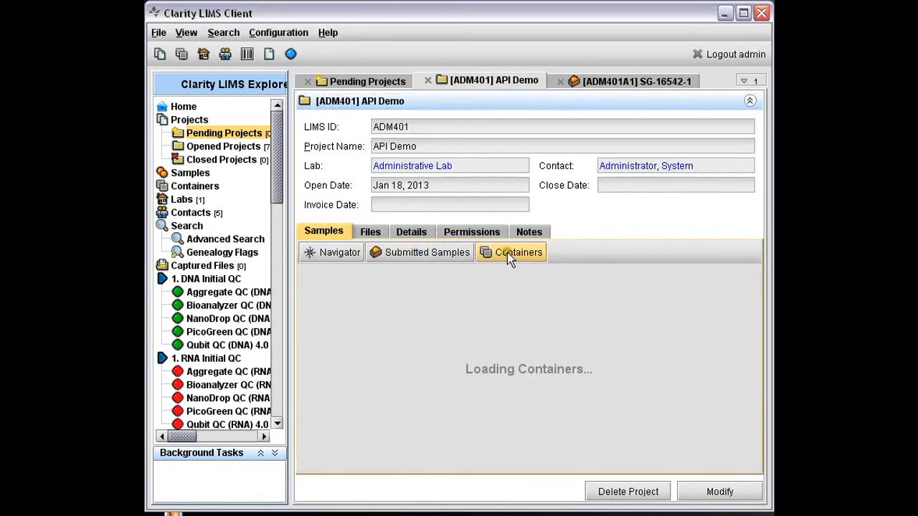
pyautogui.click(441, 327)
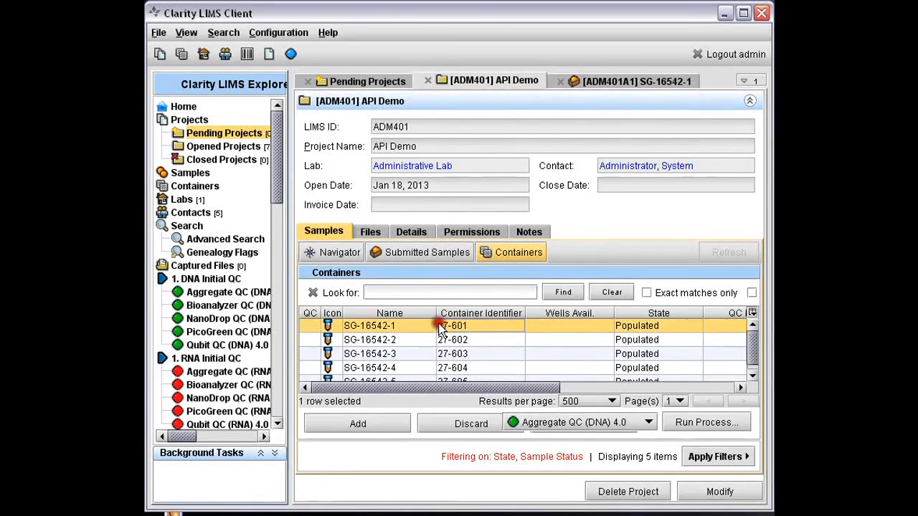
pyautogui.click(754, 376)
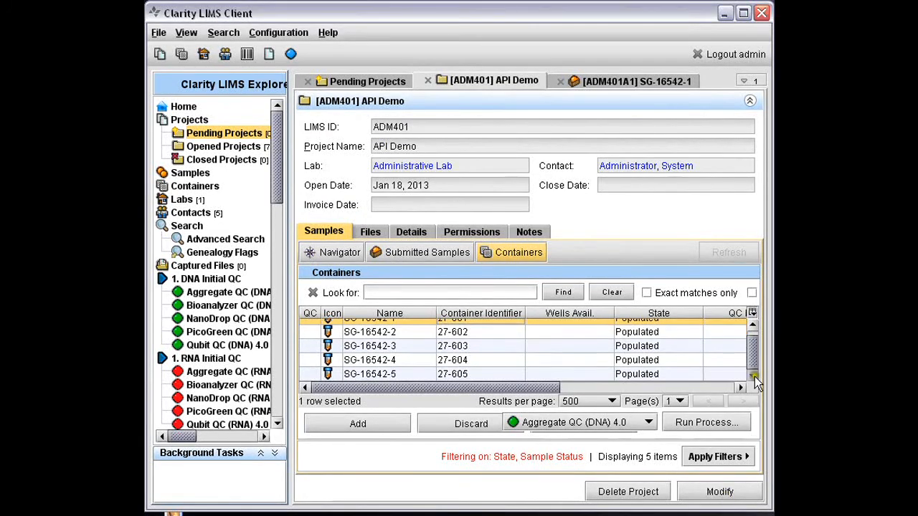
pyautogui.keyDown('shift'); pyautogui.click(455, 375); pyautogui.keyUp('shift')
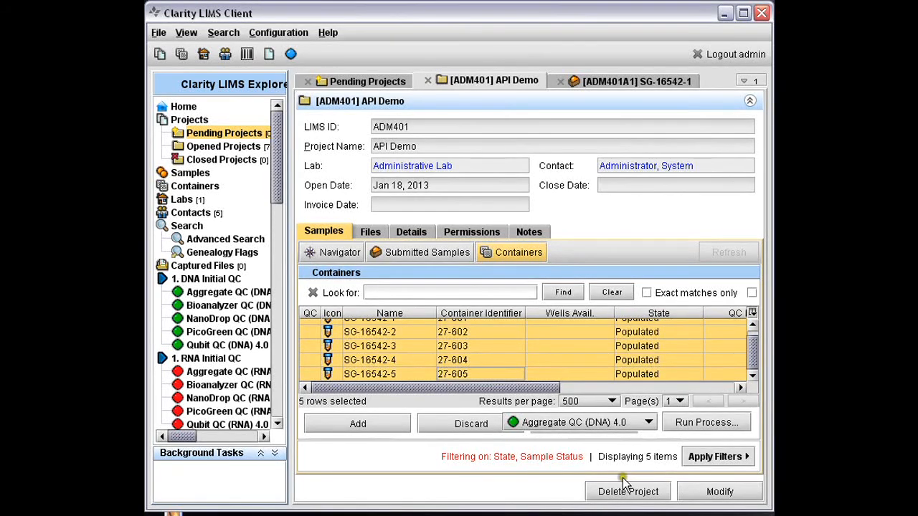
# Step: Choose API Demo Process for the selected containers and start its wizard again
pyautogui.click(648, 422)
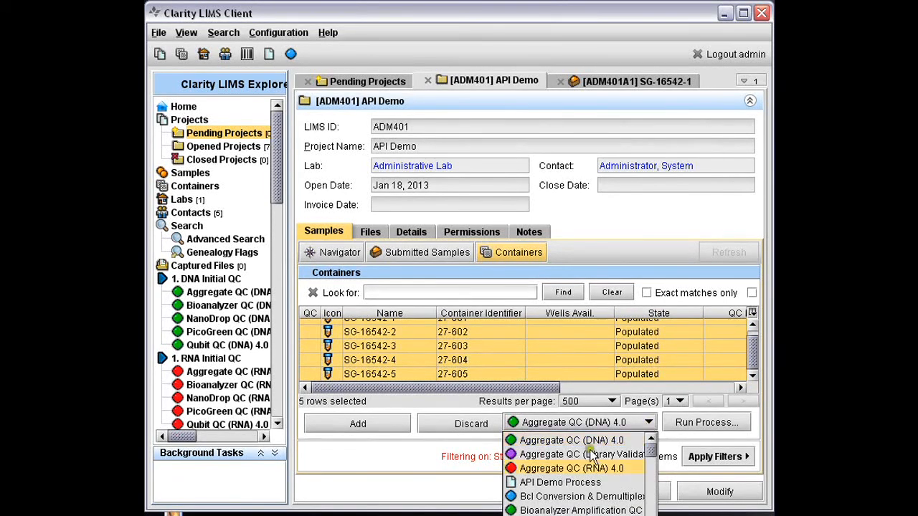
pyautogui.click(564, 483)
pyautogui.click(707, 423)
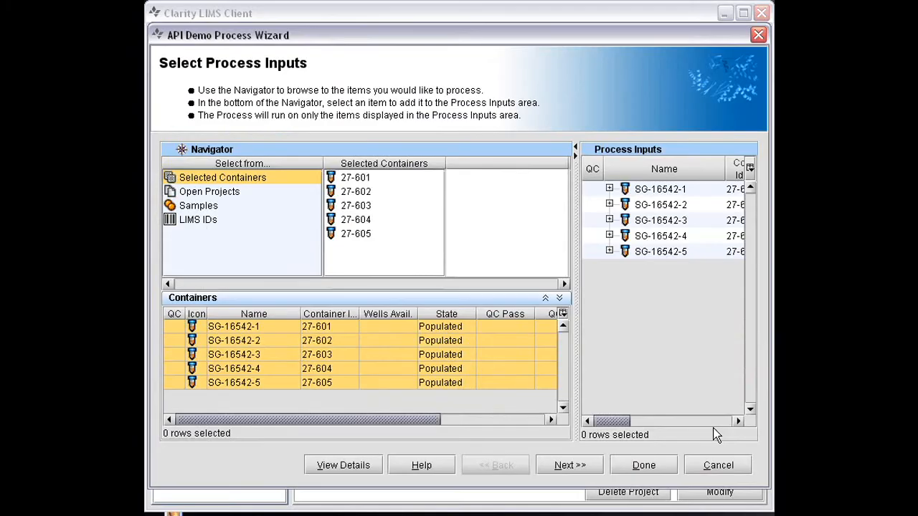
# Step: Keep the process inputs, set the parameter string to Parm2 and the color to Yellow, and complete the wizard
pyautogui.click(571, 466)
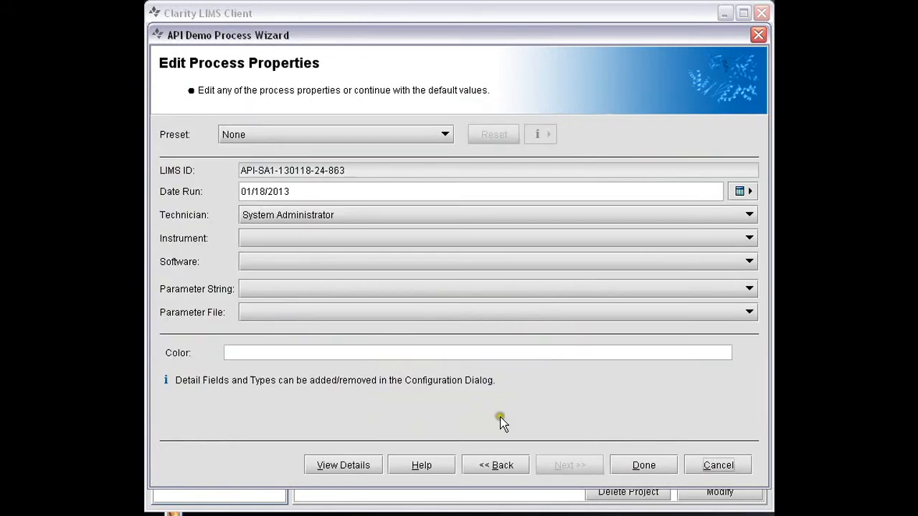
pyautogui.click(267, 289)
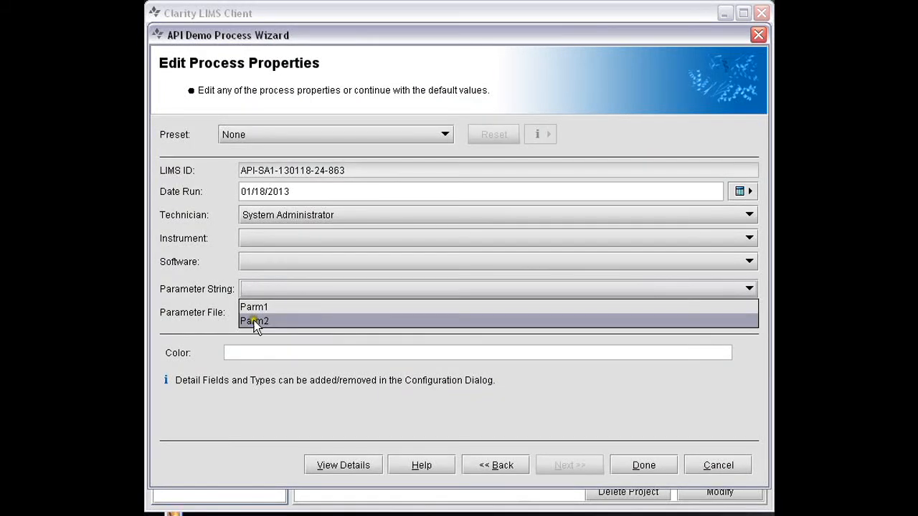
pyautogui.click(254, 320)
pyautogui.click(249, 355)
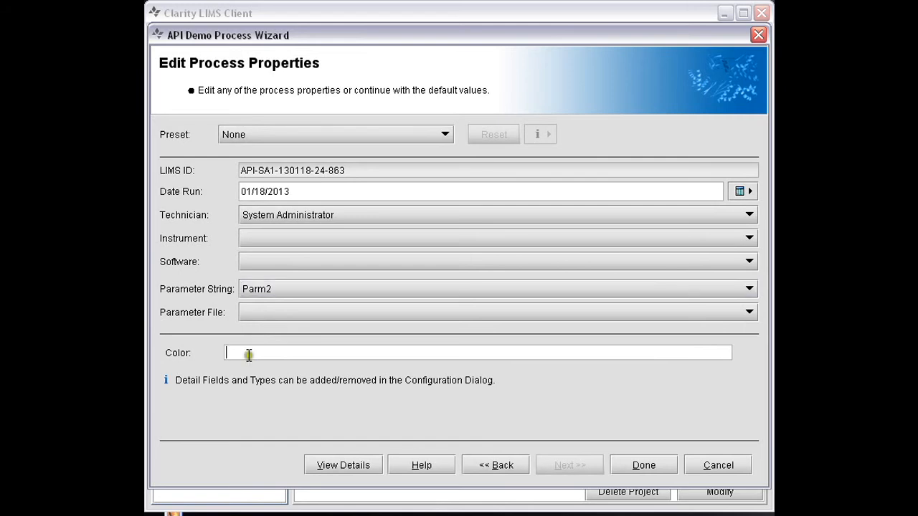
pyautogui.write('Yellow')
pyautogui.click(644, 466)
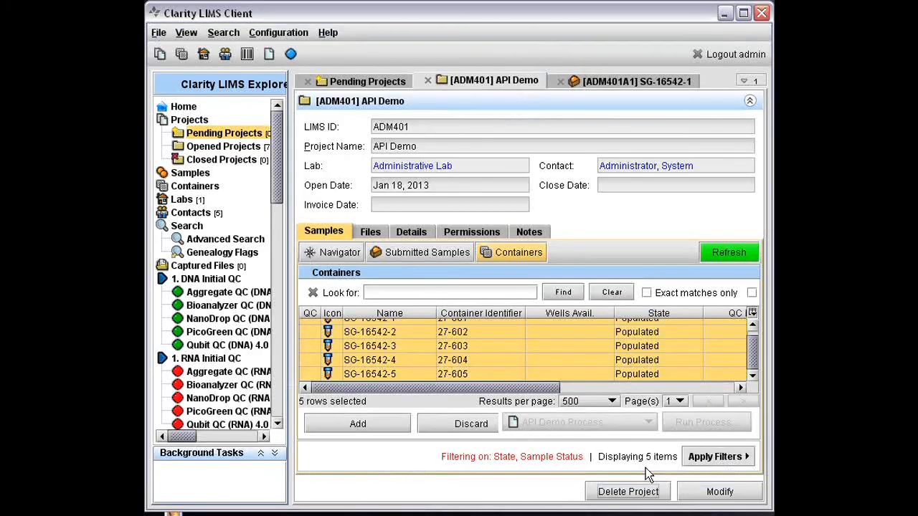
# Step: Reopen sample SG-16542-1 from the submitted samples and refresh its genealogy to check the Parm2 run
pyautogui.click(409, 254)
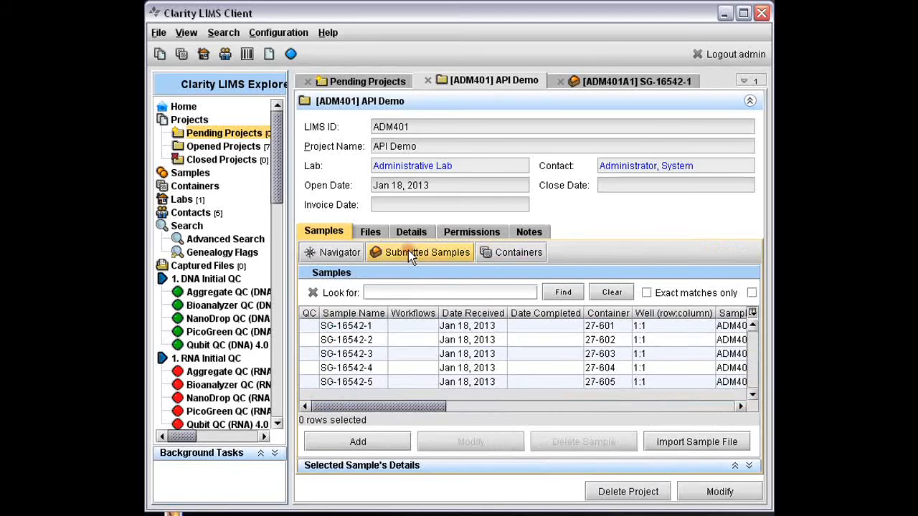
pyautogui.doubleClick(338, 326)
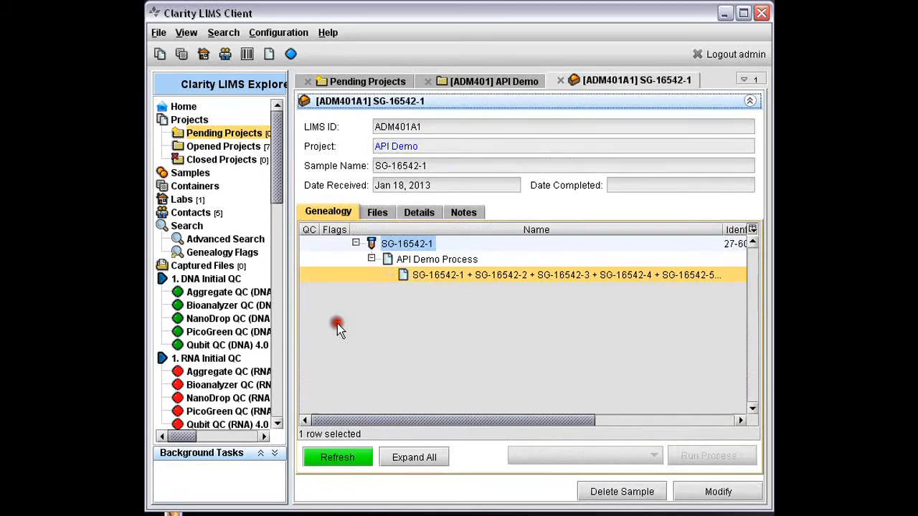
pyautogui.click(326, 459)
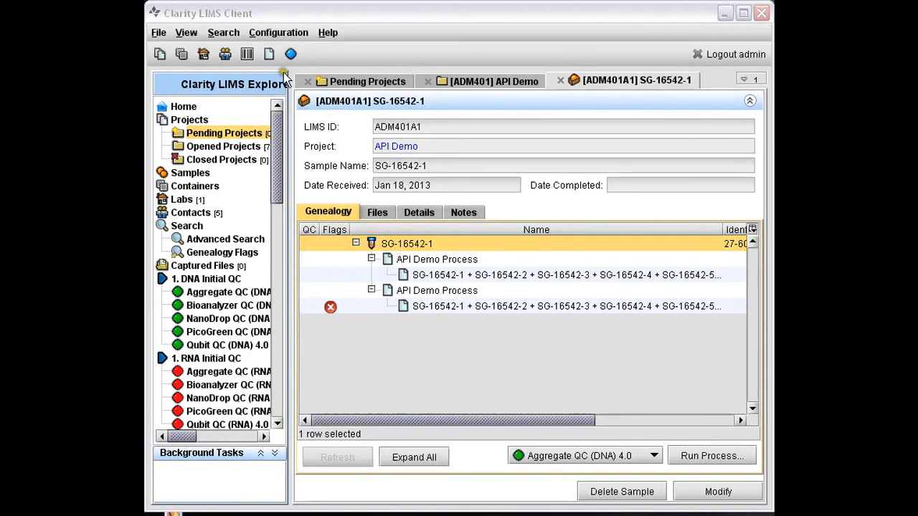
# Step: Search the process types for "api" and open API Demo Process for modification
pyautogui.click(275, 39)
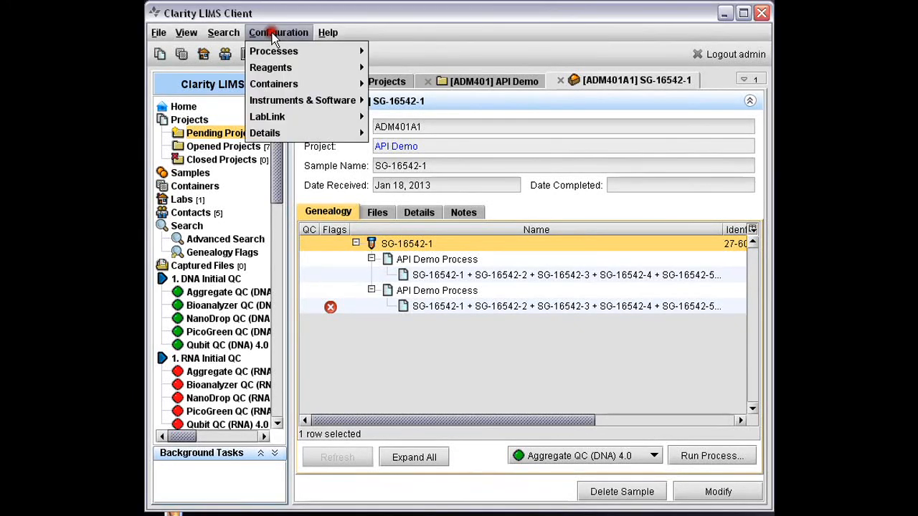
pyautogui.moveTo(273, 51)
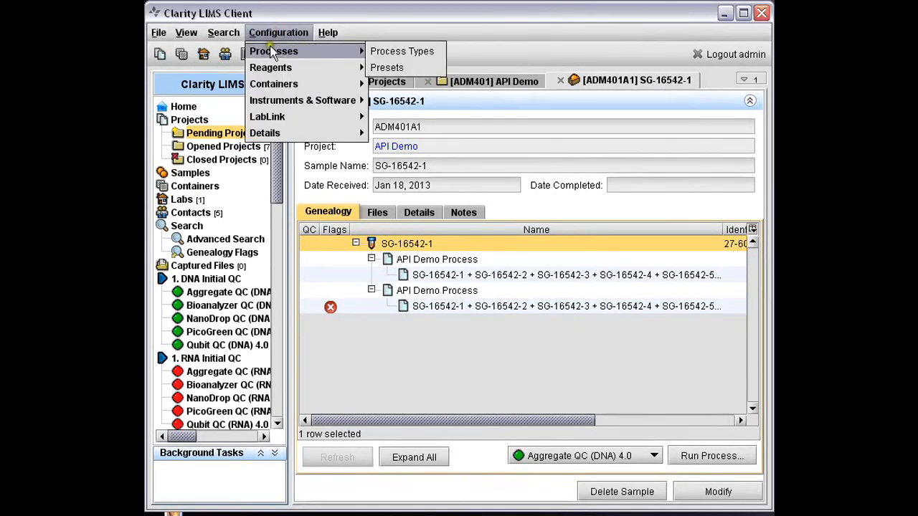
pyautogui.click(390, 56)
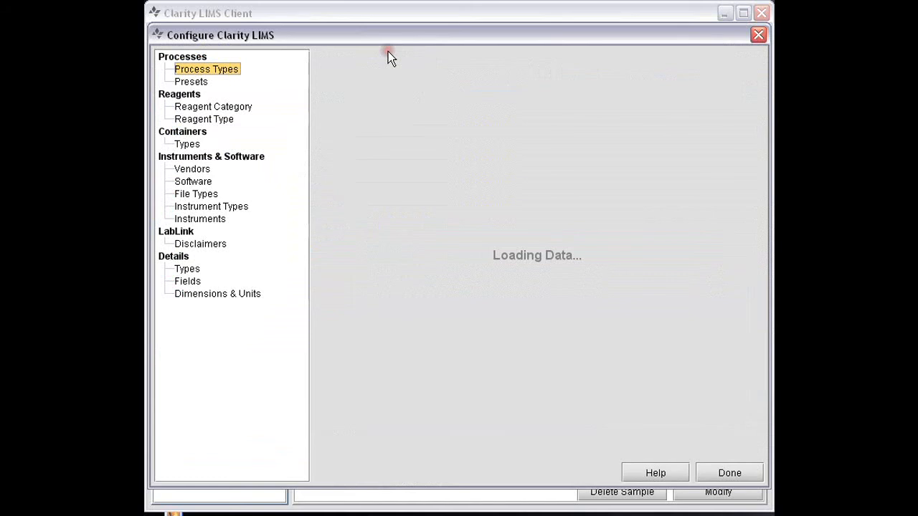
pyautogui.write('api')
pyautogui.press('Return')
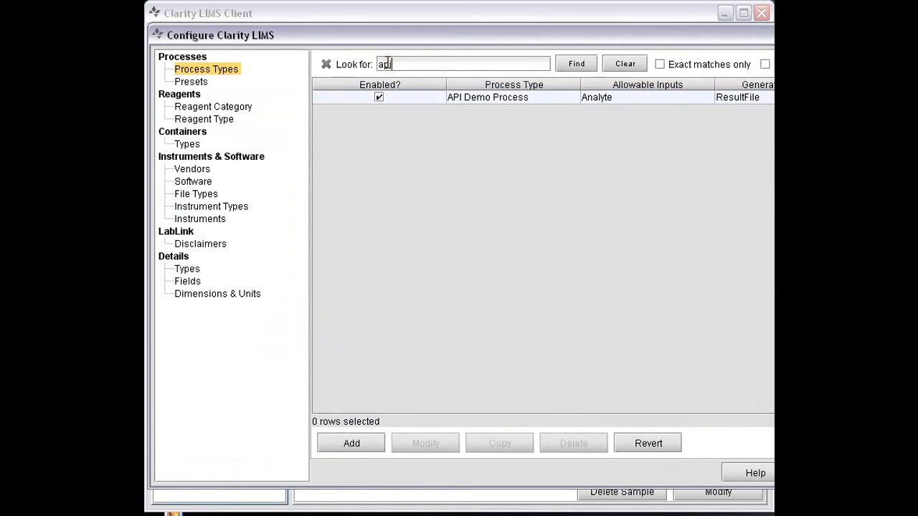
pyautogui.click(492, 128)
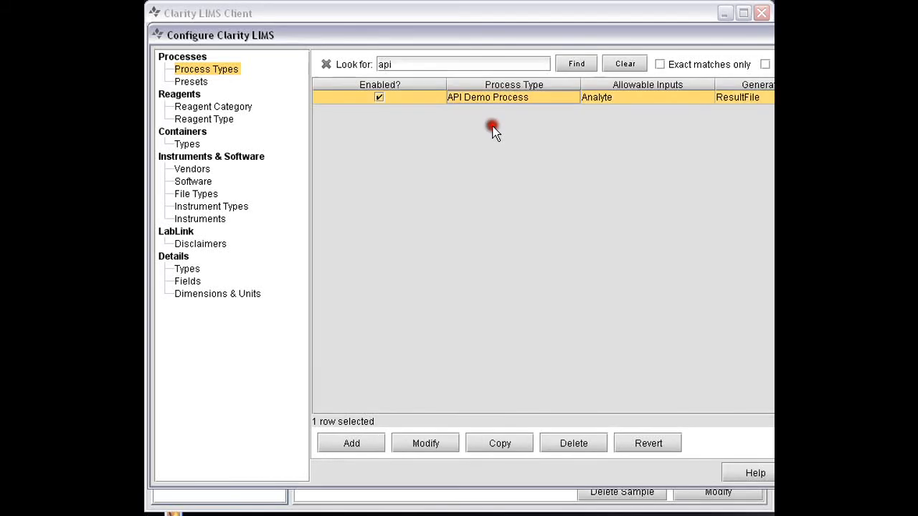
pyautogui.click(427, 443)
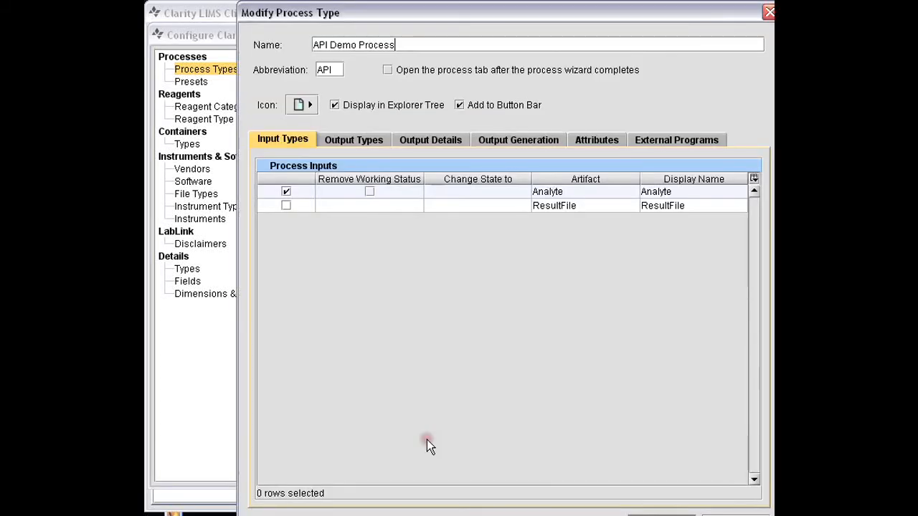
# Step: Insert echo before {udf:Color} in the command line call of external program parameter Parm2, save the process type, and close the configuration
pyautogui.click(666, 141)
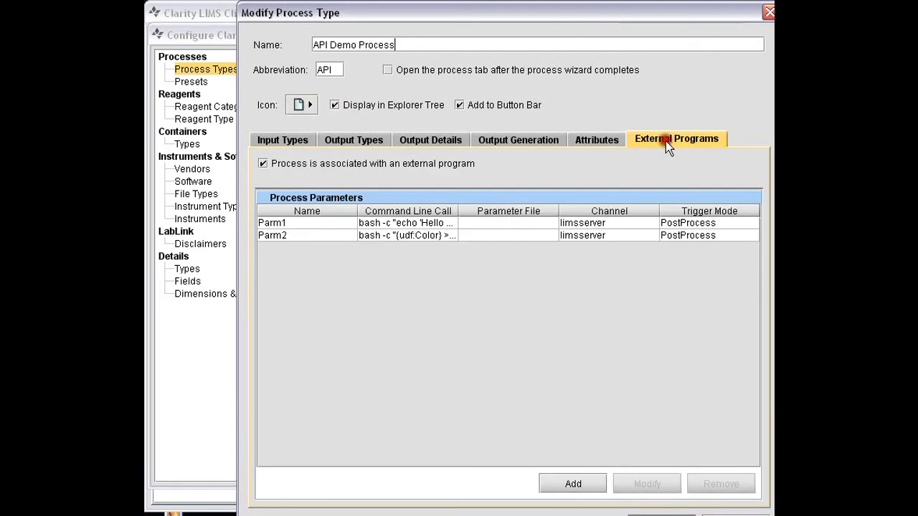
pyautogui.click(315, 235)
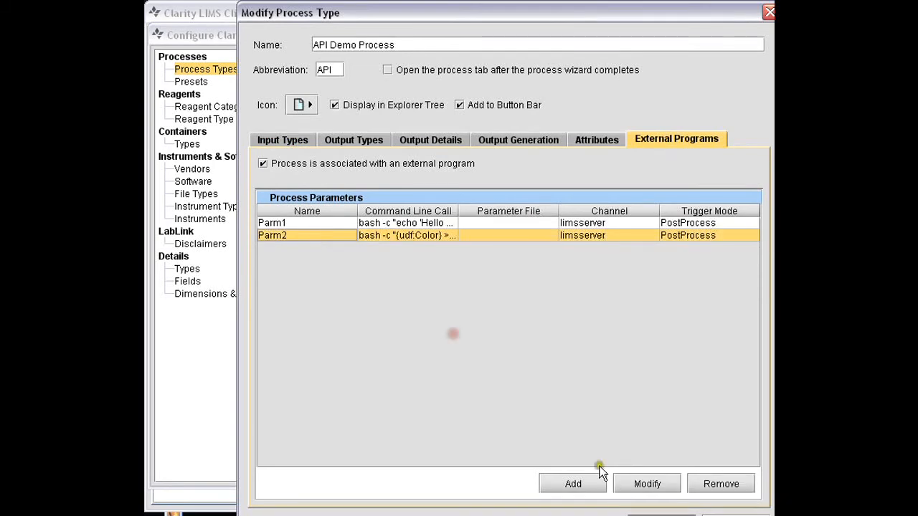
pyautogui.click(646, 484)
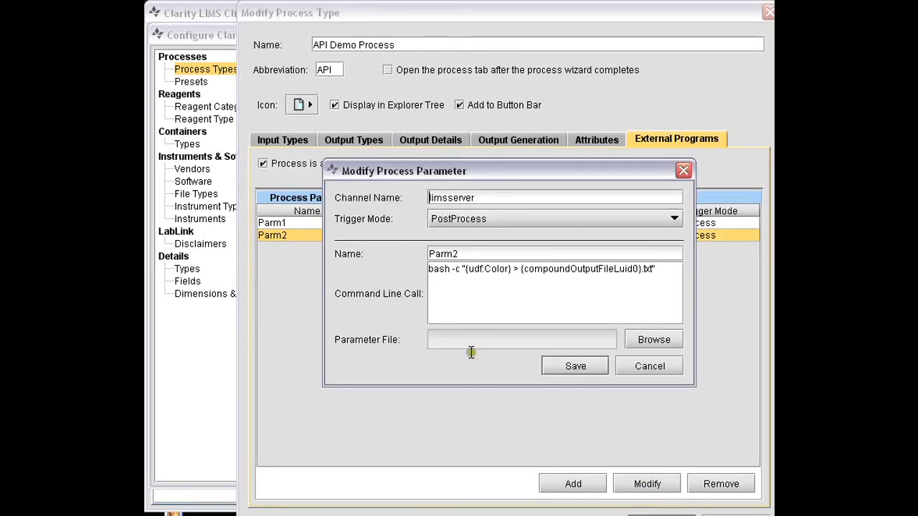
pyautogui.moveTo(465, 268); pyautogui.dragTo(479, 283)
pyautogui.click(521, 310)
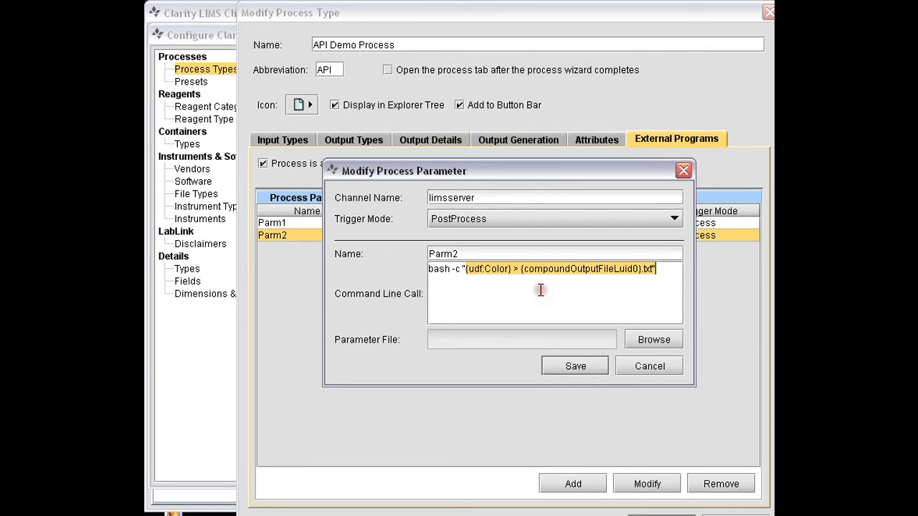
pyautogui.click(475, 269)
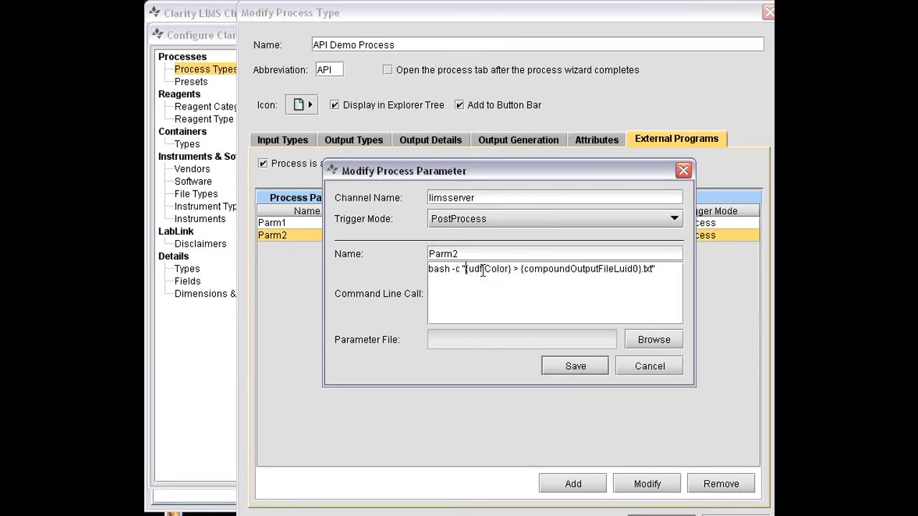
pyautogui.write('echo')
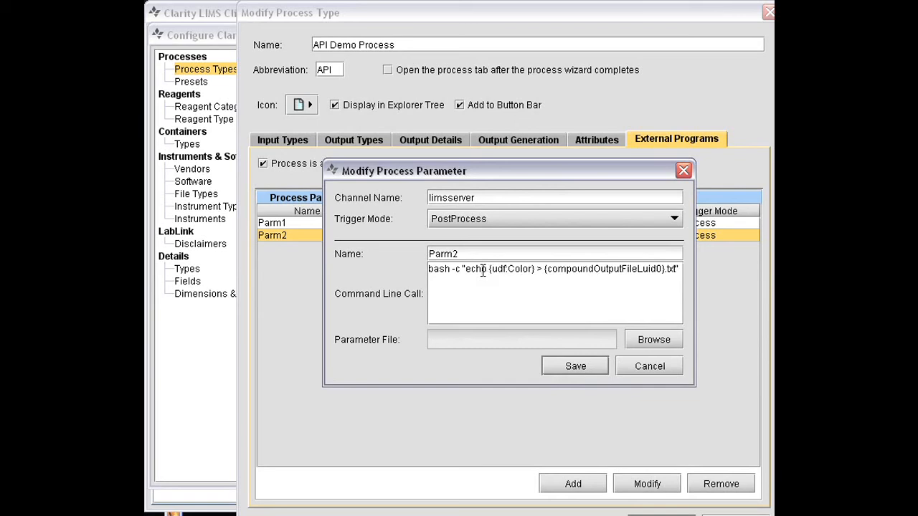
pyautogui.click(575, 366)
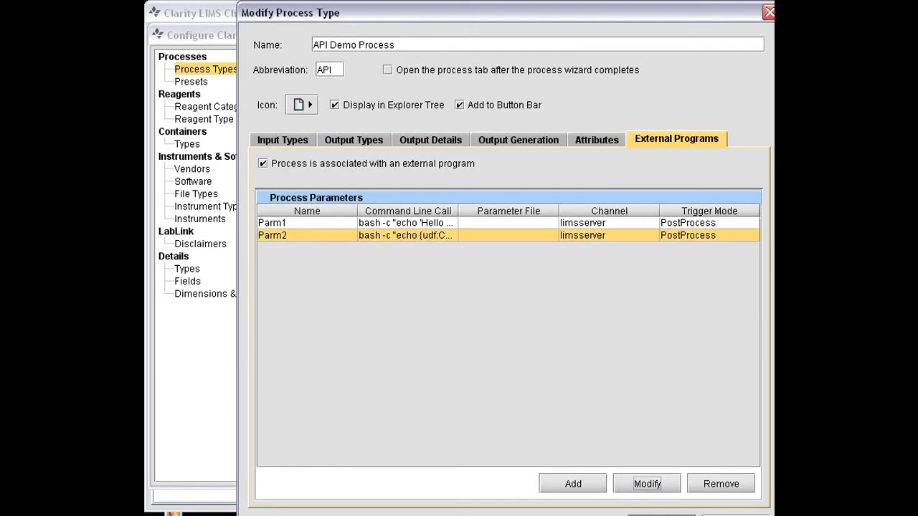
pyautogui.click(661, 515)
pyautogui.click(825, 473)
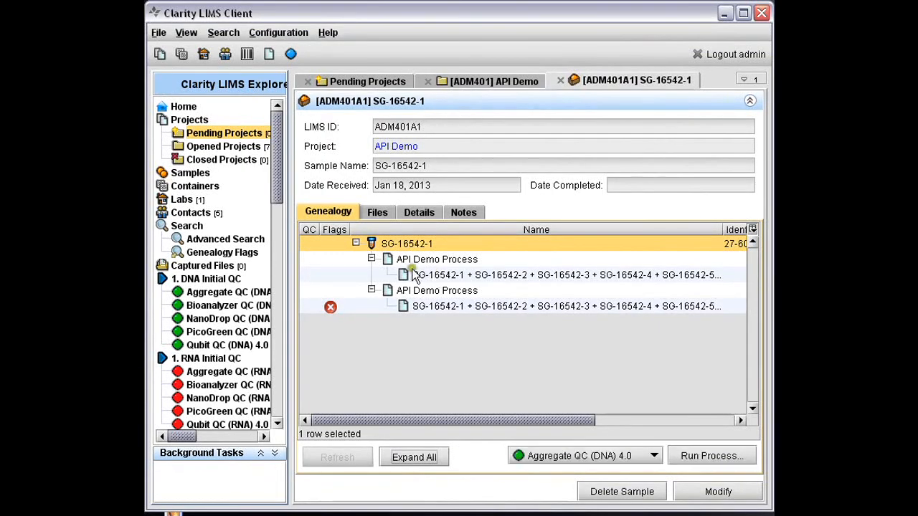
# Step: Select all five containers, SG-16542-1 to SG-16542-5, in the API Demo project and start API Demo Process on them
pyautogui.click(488, 82)
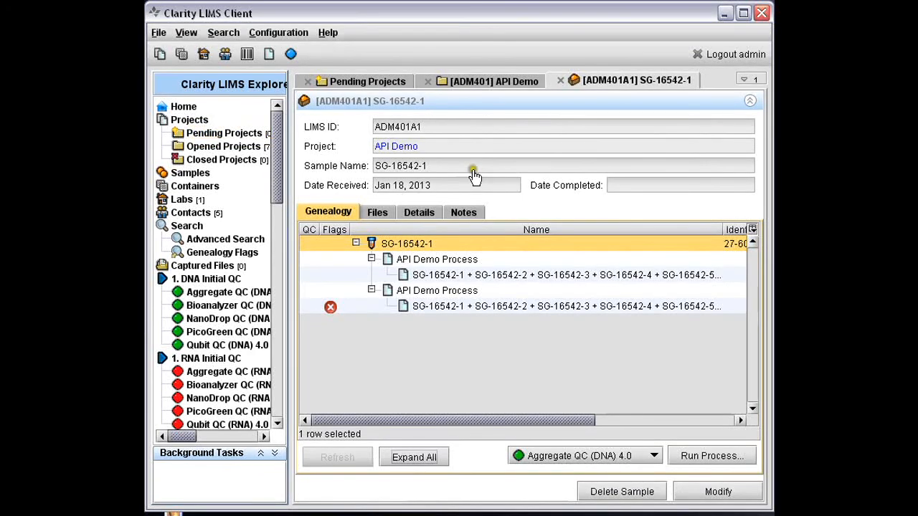
pyautogui.click(479, 81)
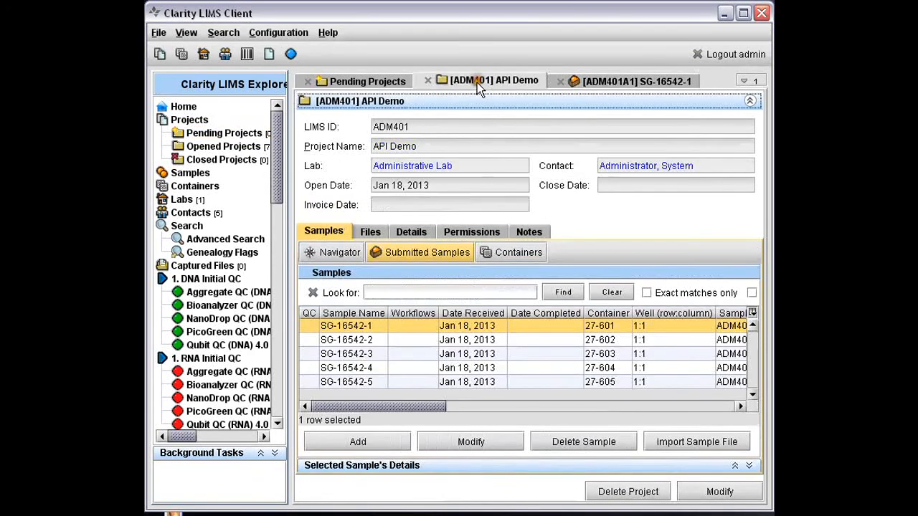
pyautogui.click(497, 253)
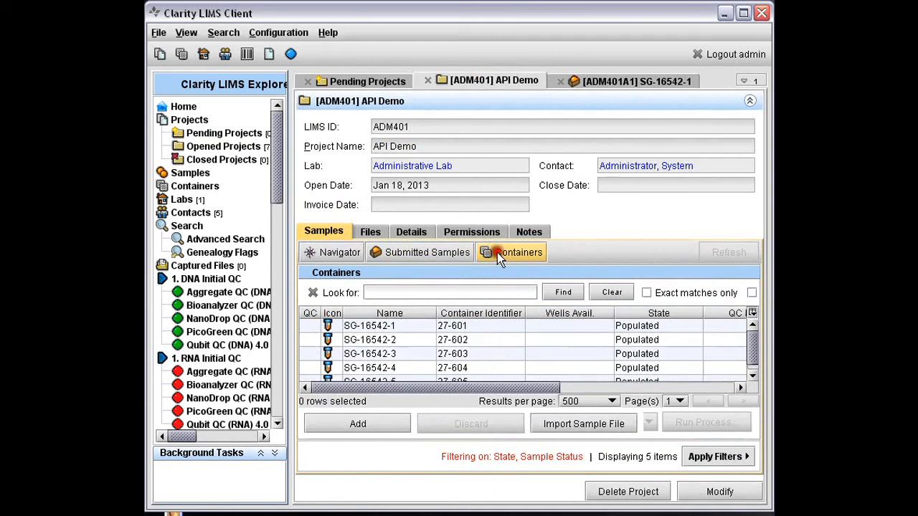
pyautogui.click(383, 326)
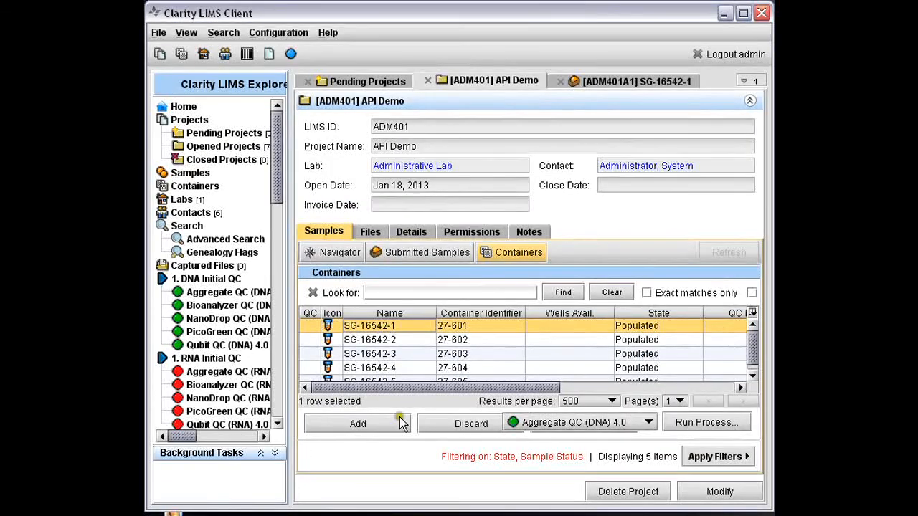
pyautogui.keyDown('shift'); pyautogui.click(381, 383); pyautogui.keyUp('shift')
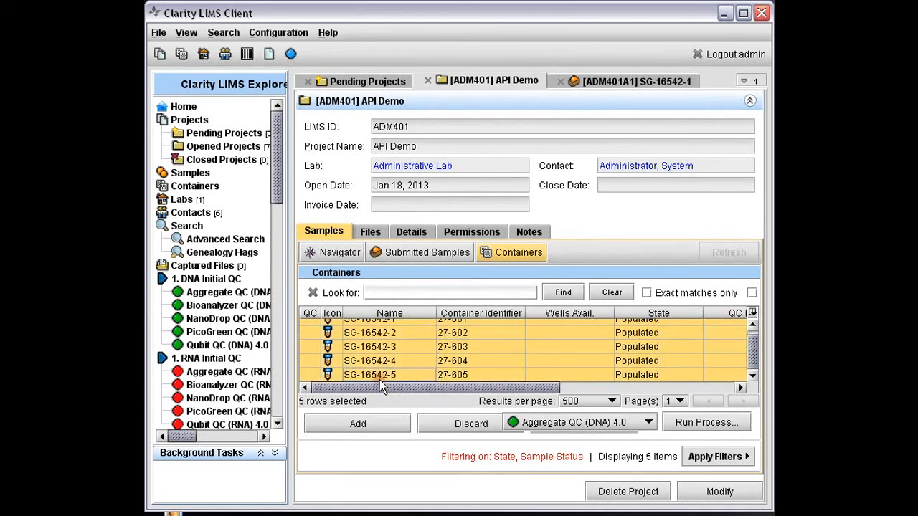
pyautogui.click(648, 421)
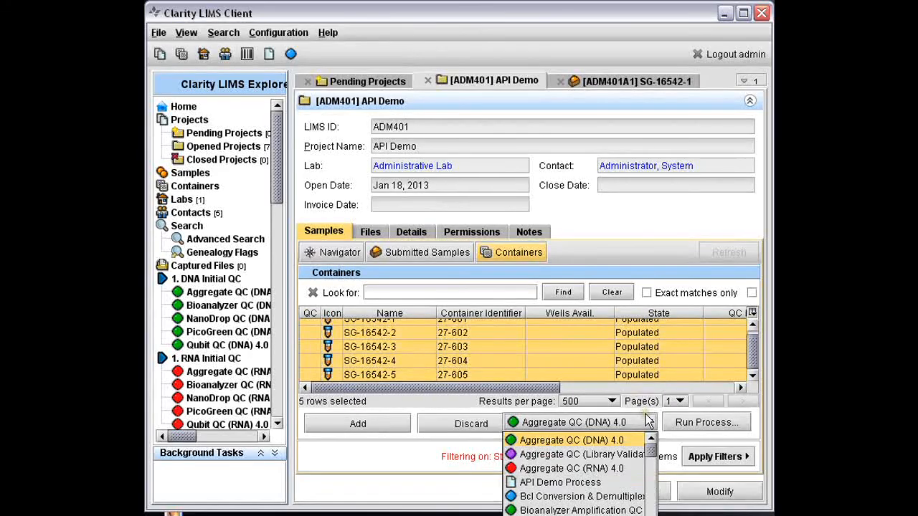
pyautogui.click(565, 483)
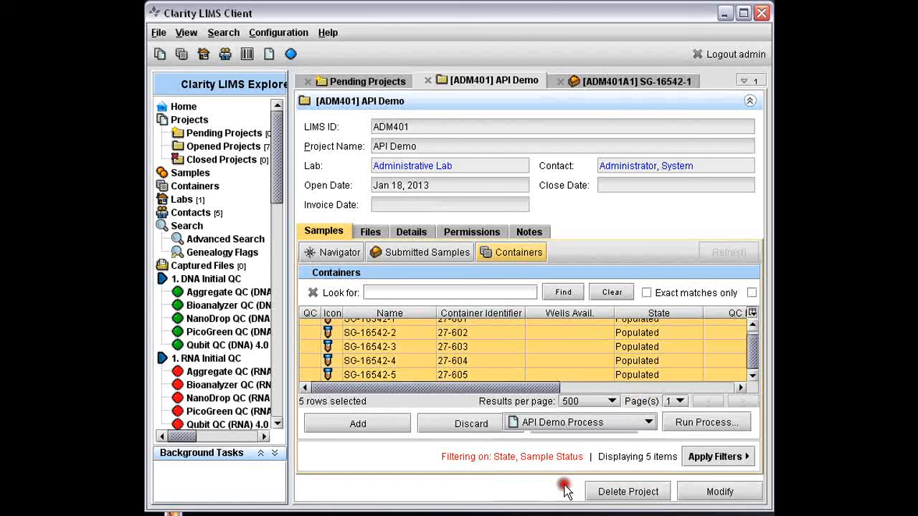
pyautogui.click(715, 424)
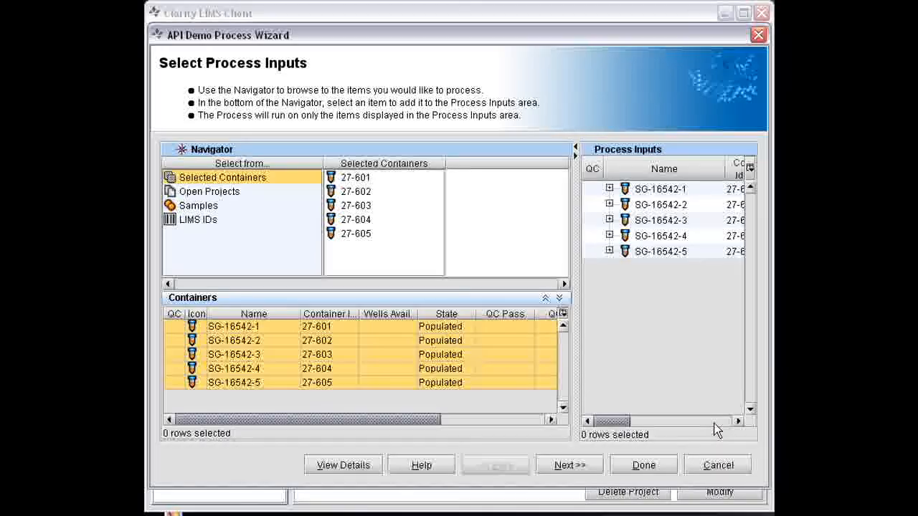
# Step: Keep the process inputs, choose Parm2 as the parameter string, enter Yellow as the color, and finish the API Demo Process wizard
pyautogui.click(555, 467)
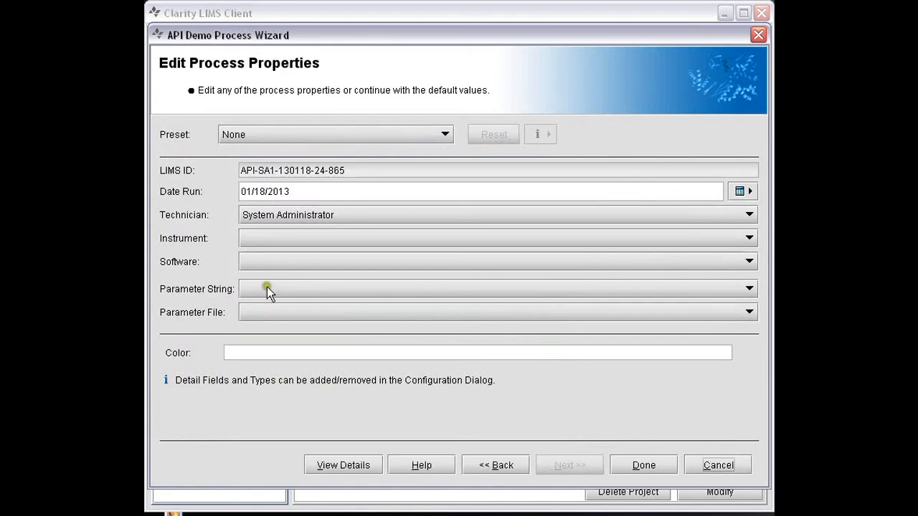
pyautogui.click(265, 289)
pyautogui.click(254, 322)
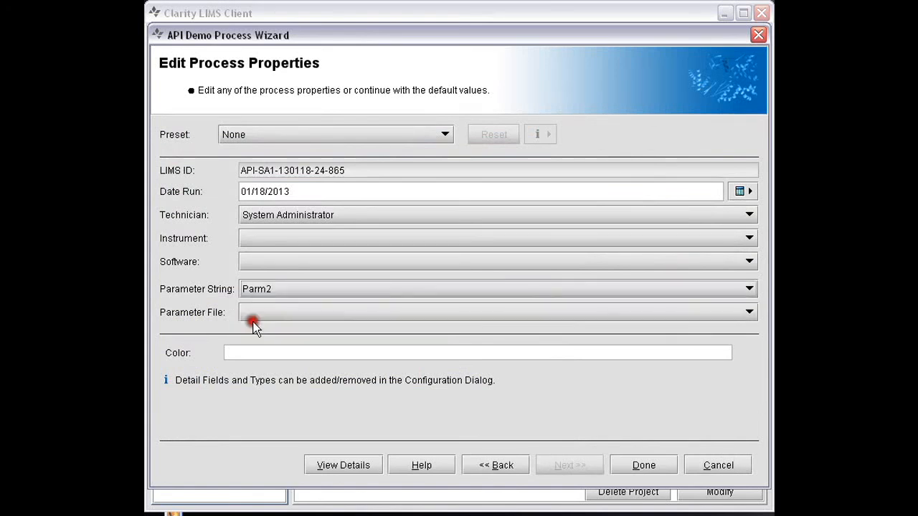
pyautogui.click(239, 353)
pyautogui.write('Y')
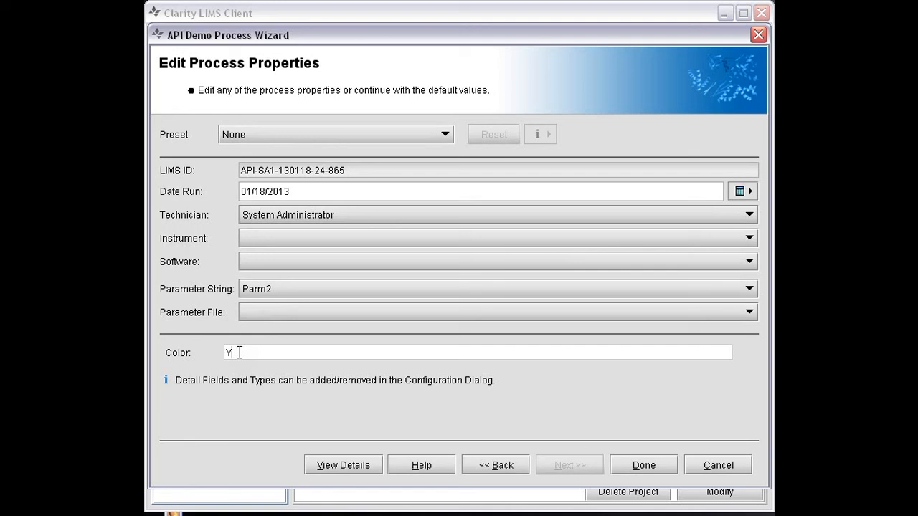
pyautogui.write('ellow')
pyautogui.click(640, 465)
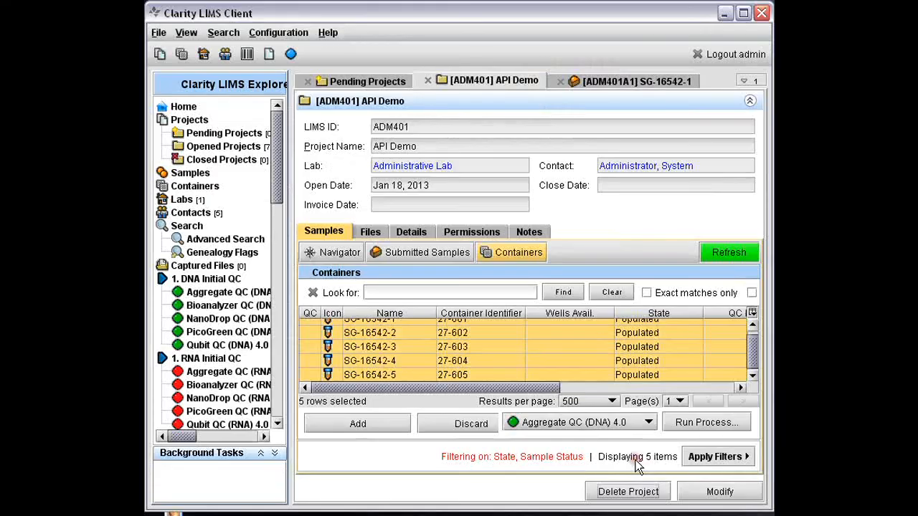
# Step: Reopen sample SG-16542-1 from the submitted samples and refresh its genealogy to check the corrected Parm2 run
pyautogui.click(418, 252)
pyautogui.click(352, 326)
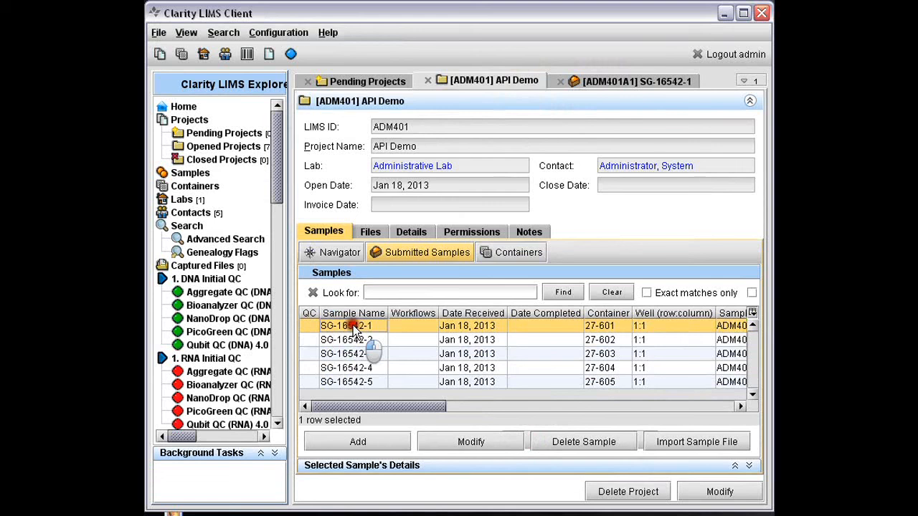
pyautogui.doubleClick(352, 327)
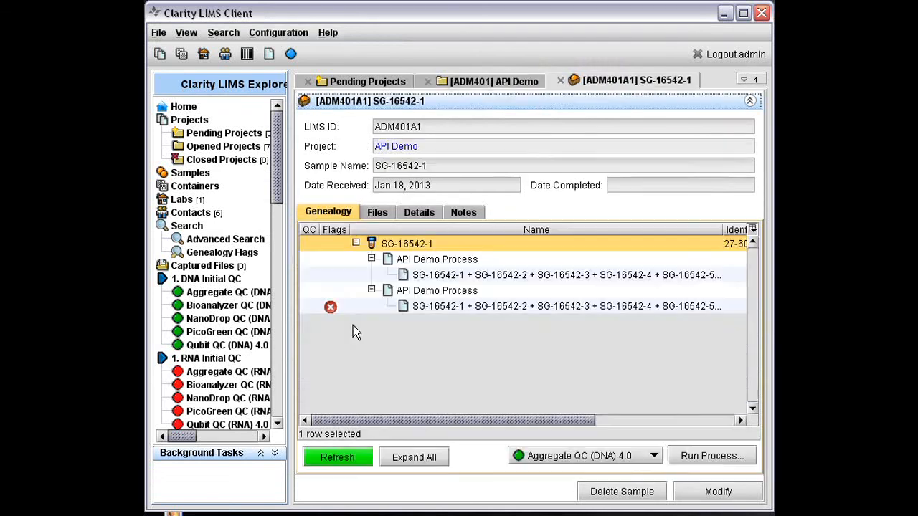
pyautogui.click(338, 457)
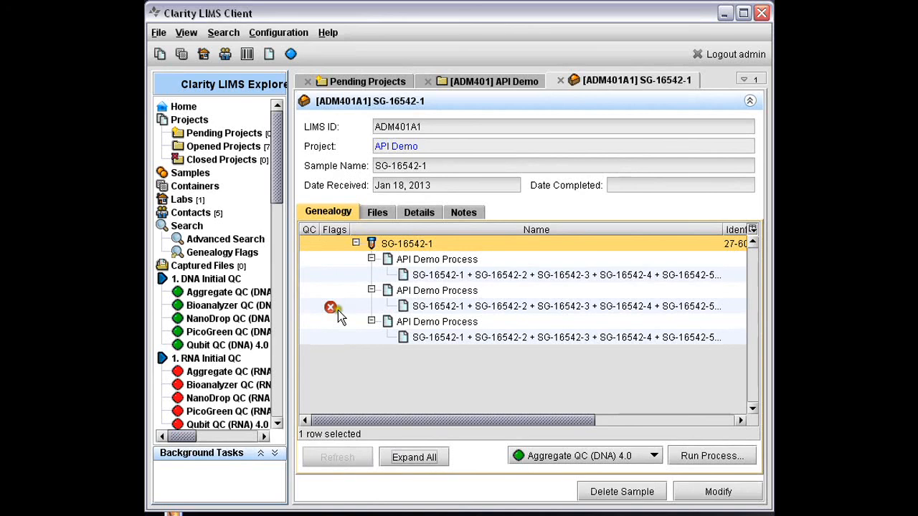
# Step: Open the output file of the third API Demo Process run in the sample's genealogy
pyautogui.moveTo(332, 310)
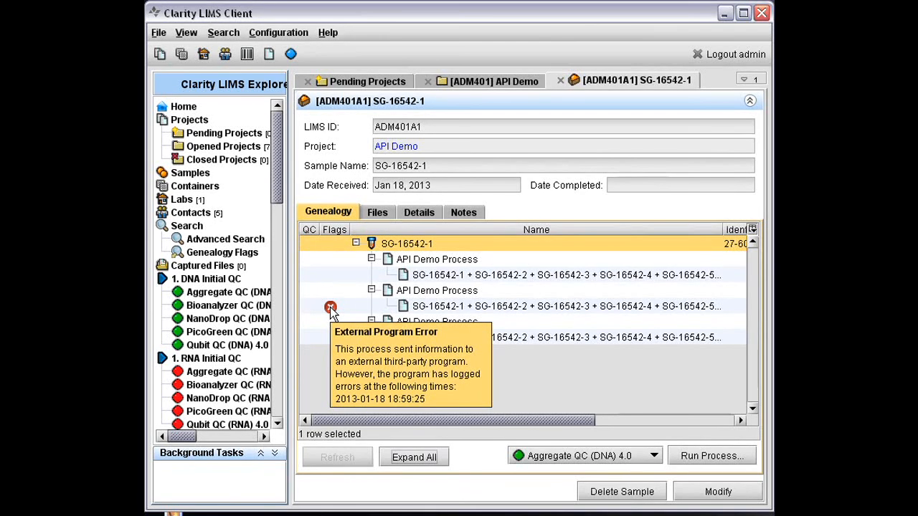
pyautogui.click(457, 339)
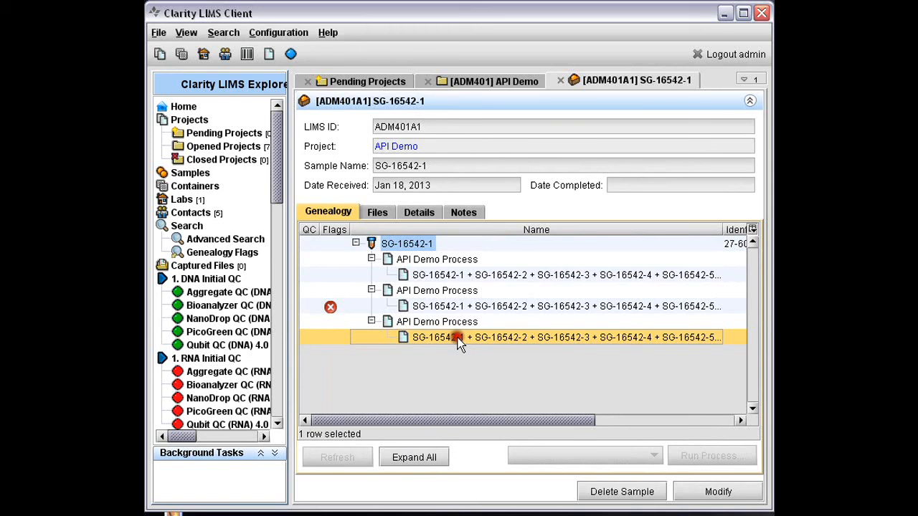
pyautogui.rightClick(460, 341)
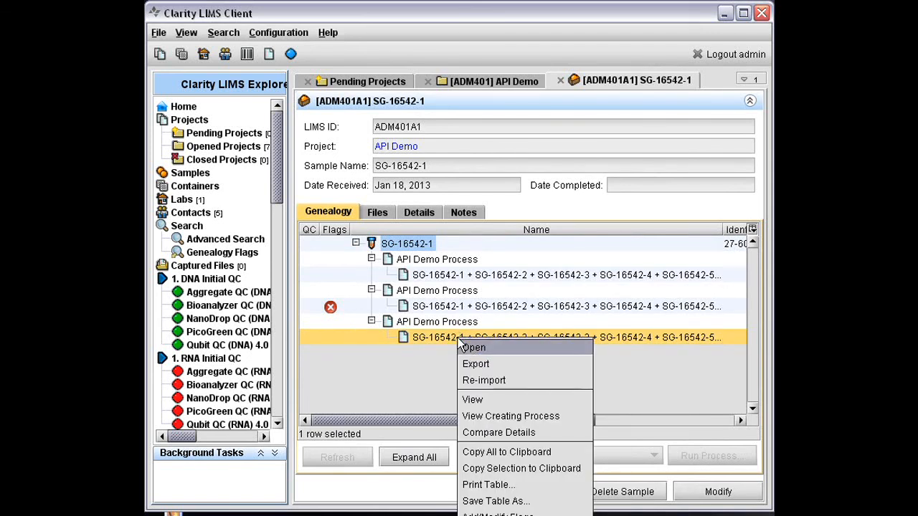
pyautogui.click(470, 347)
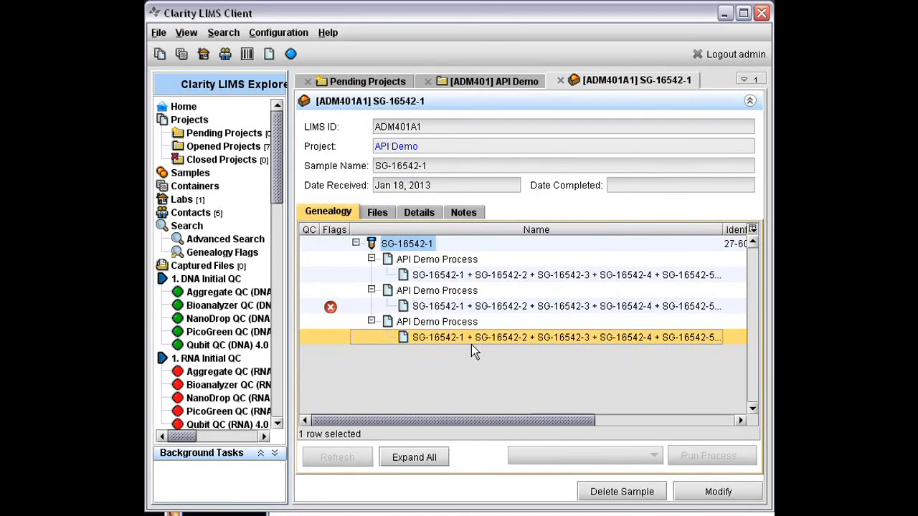